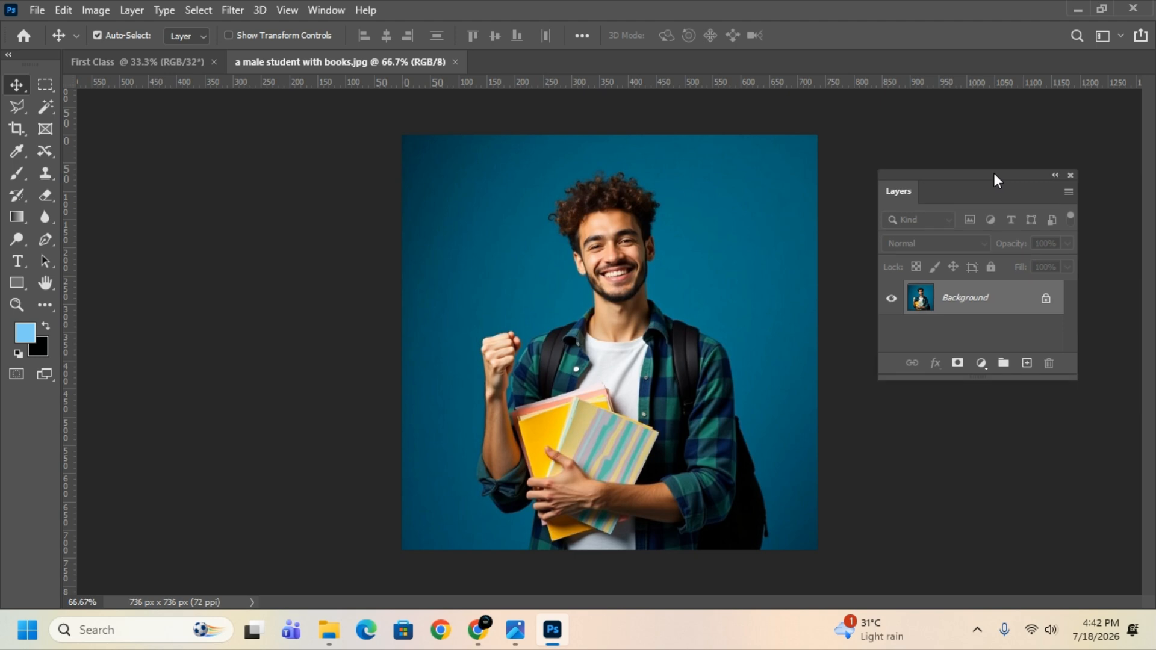
# Close the Layers panel and display it again
pyautogui.click(1071, 176)
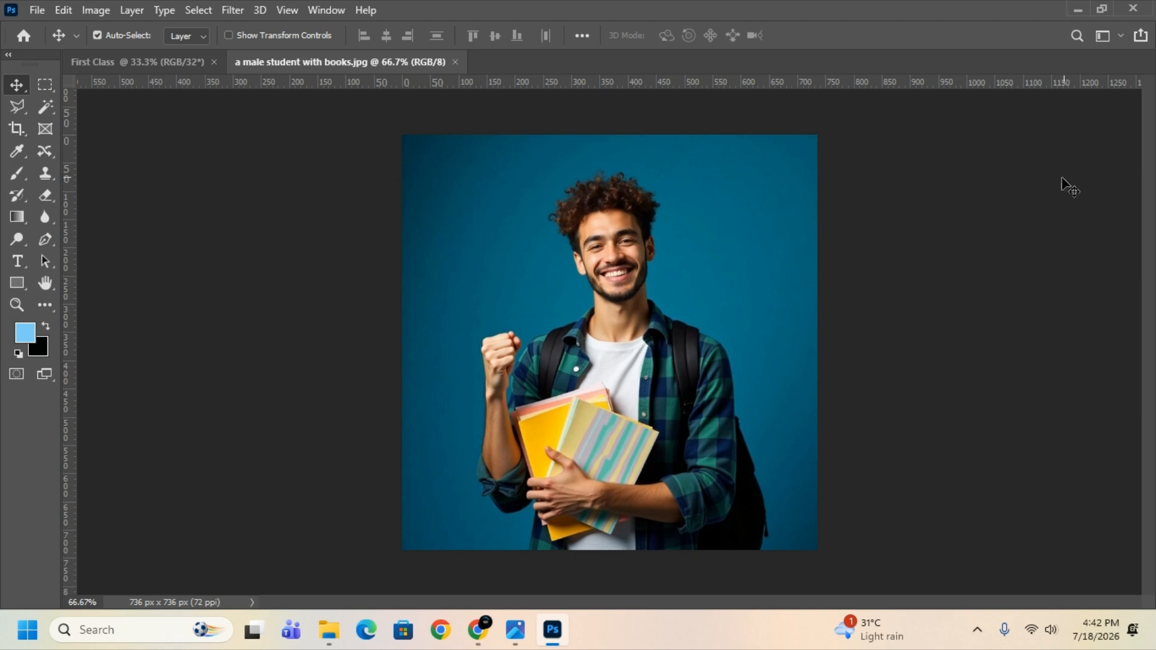
pyautogui.click(324, 10)
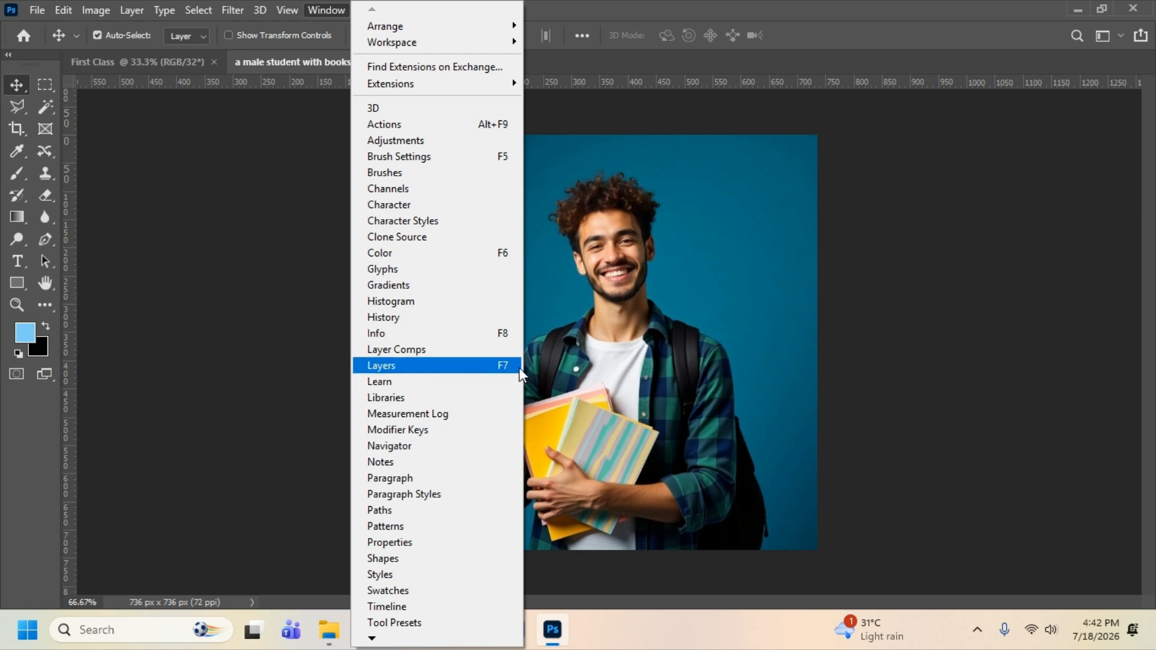
pyautogui.click(505, 373)
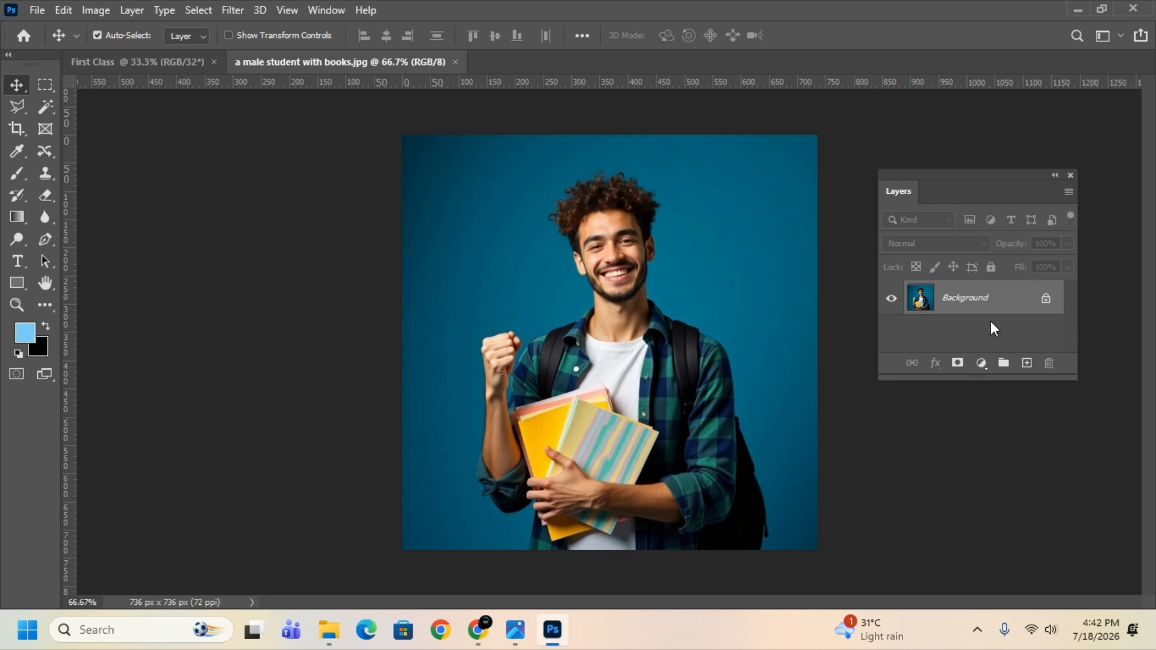
# Unlock the Background layer and duplicate it
pyautogui.click(1047, 300)
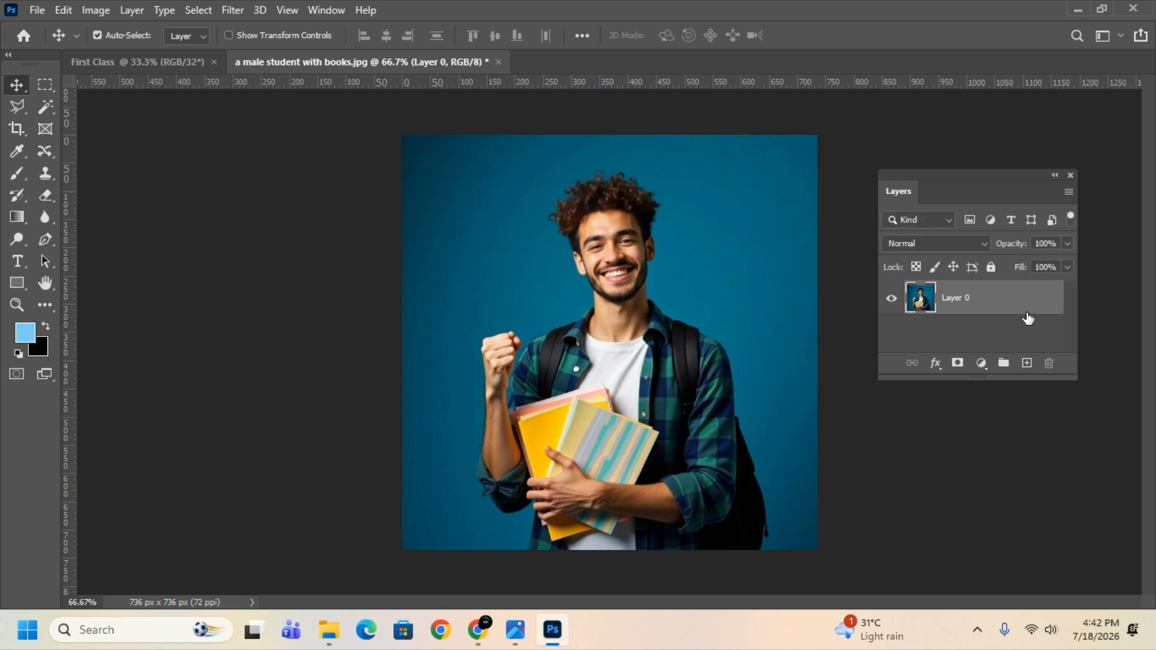
pyautogui.moveTo(995, 380); pyautogui.dragTo(995, 461)
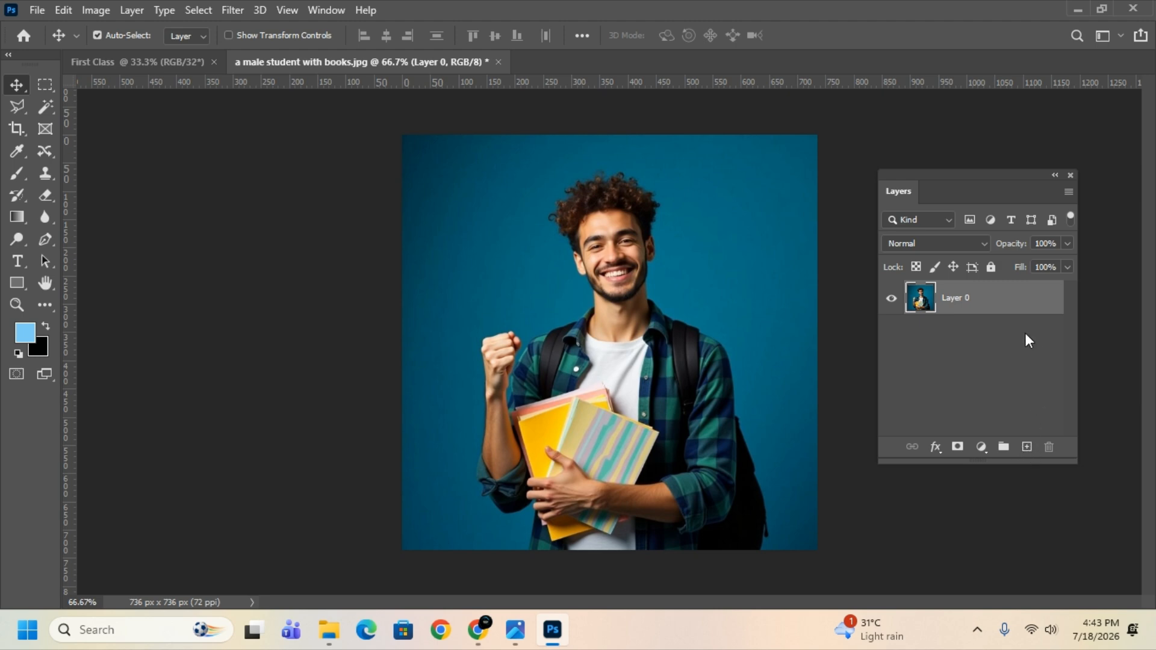
pyautogui.moveTo(1018, 307); pyautogui.dragTo(1028, 452)
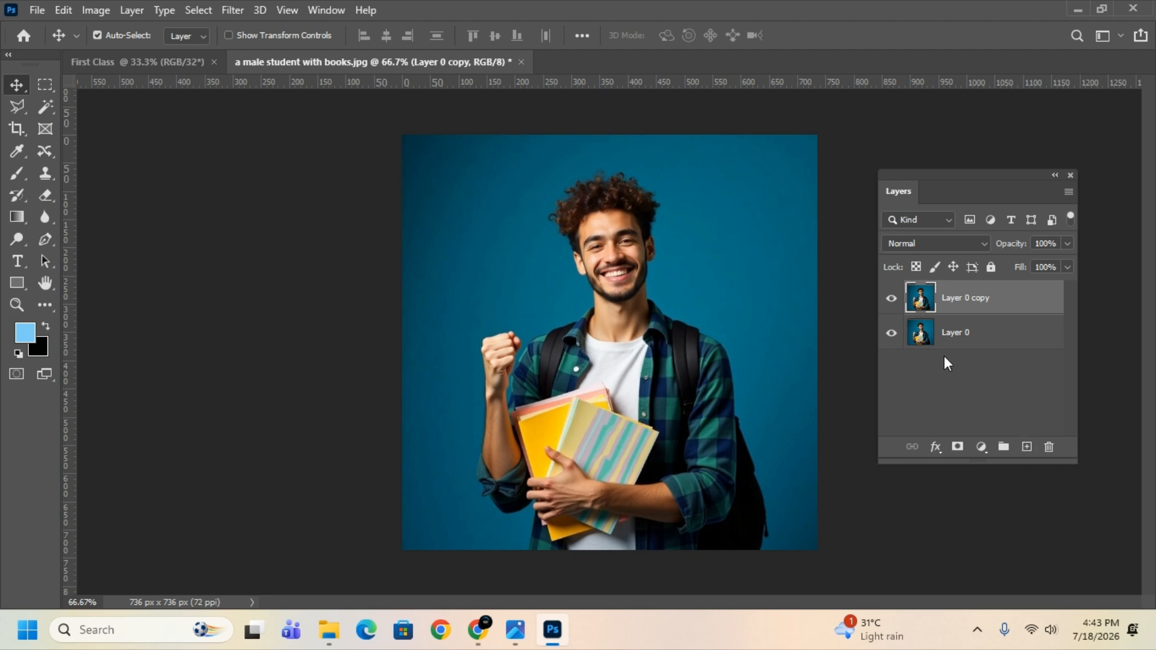
# Hide and fully lock the original Layer 0, and make Layer 0 copy the active layer
pyautogui.click(988, 343)
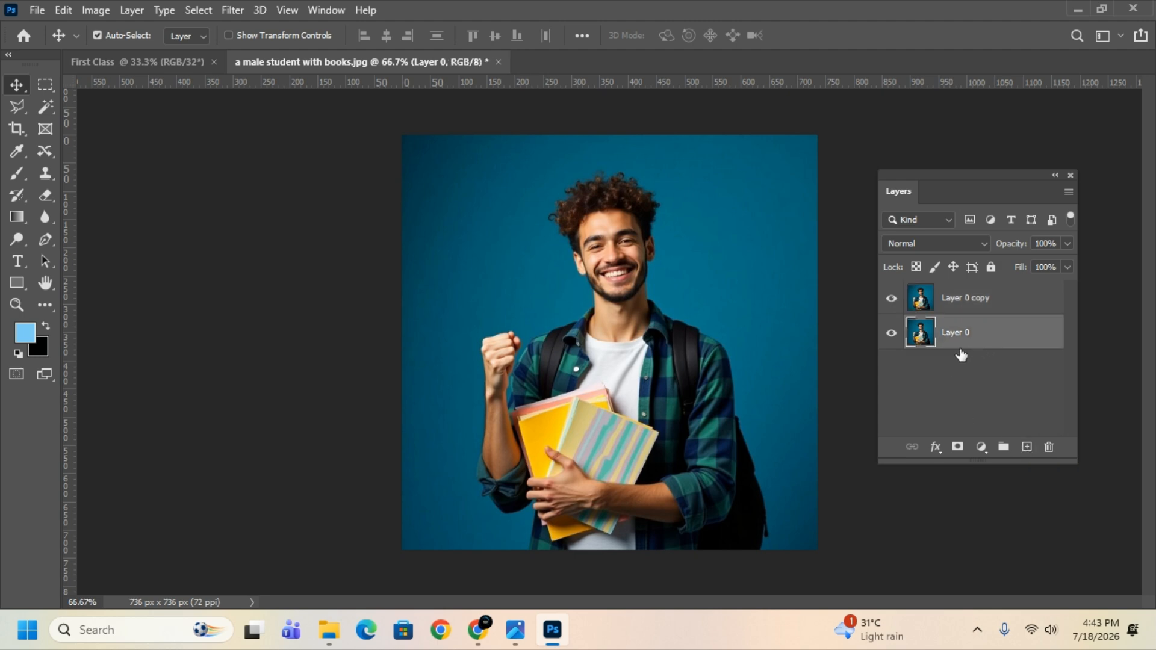
pyautogui.click(892, 335)
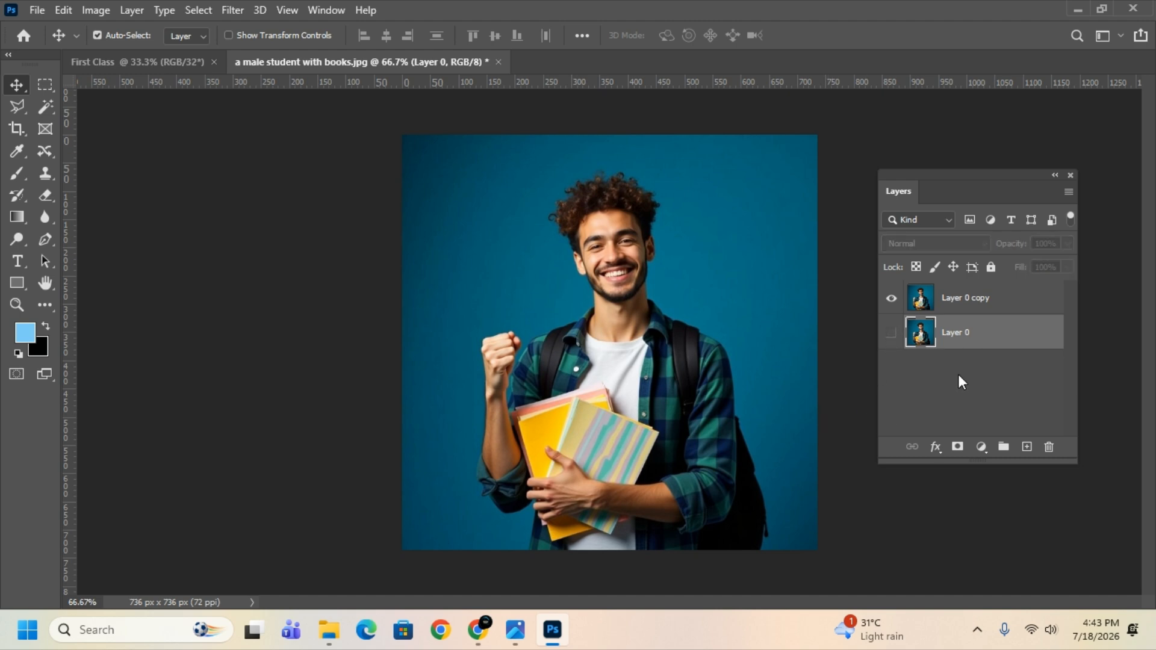
pyautogui.click(992, 268)
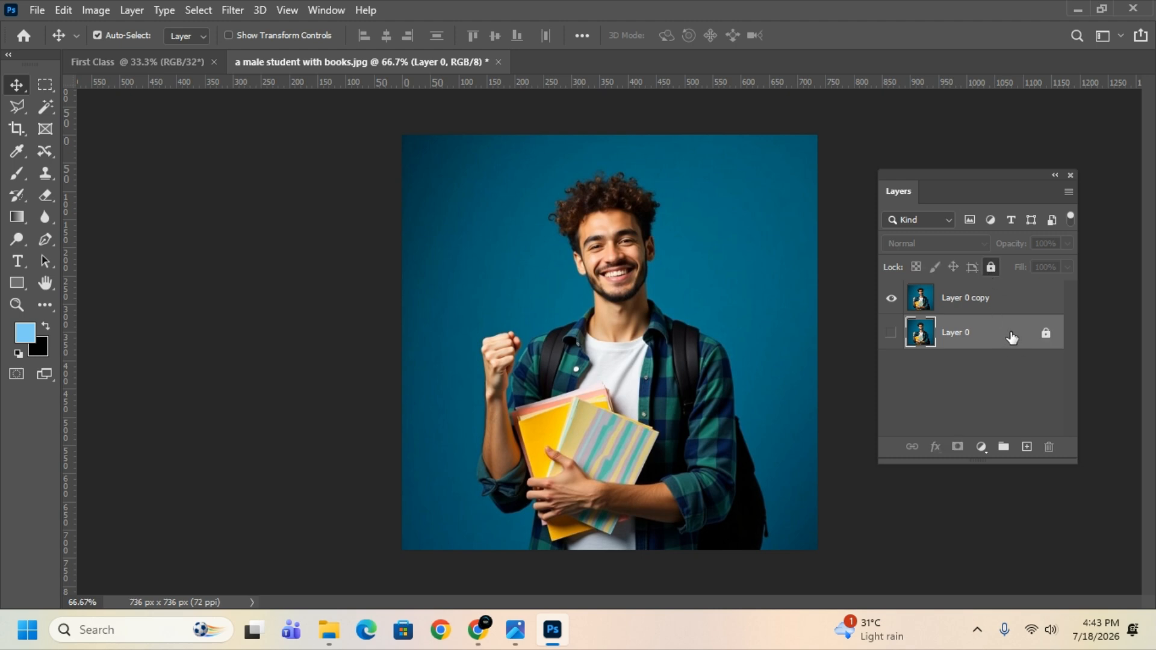
pyautogui.click(992, 303)
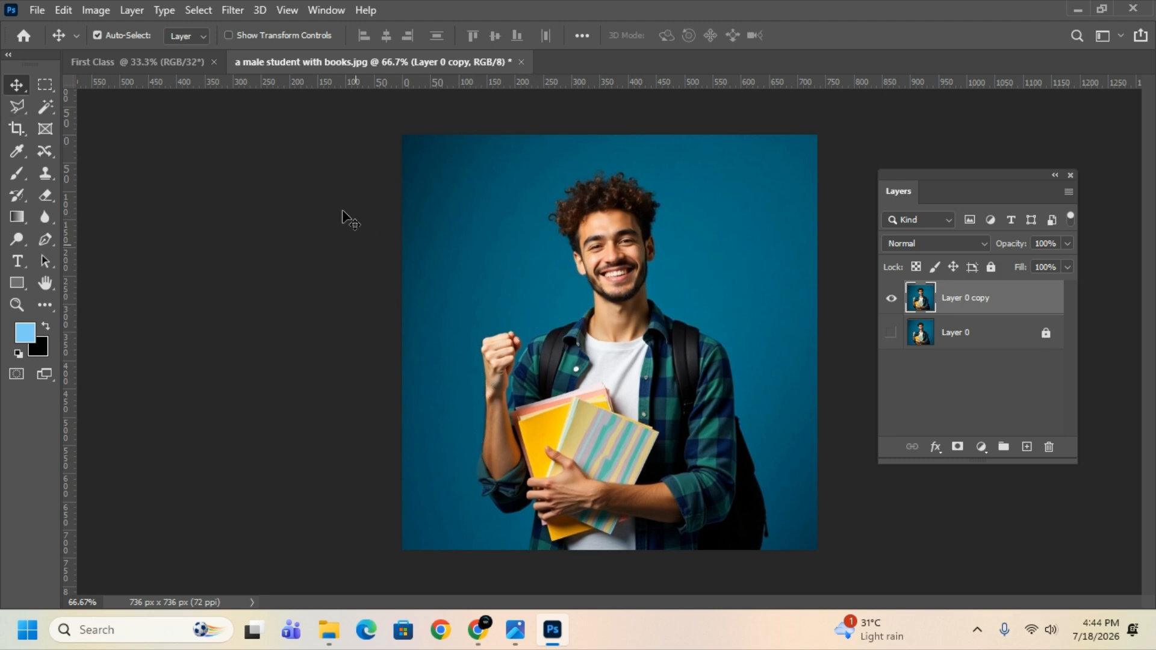
# Try selecting the blue background on Layer 0 copy with the Magic Wand at tolerance 80, and clear the selection
pyautogui.click(36, 109)
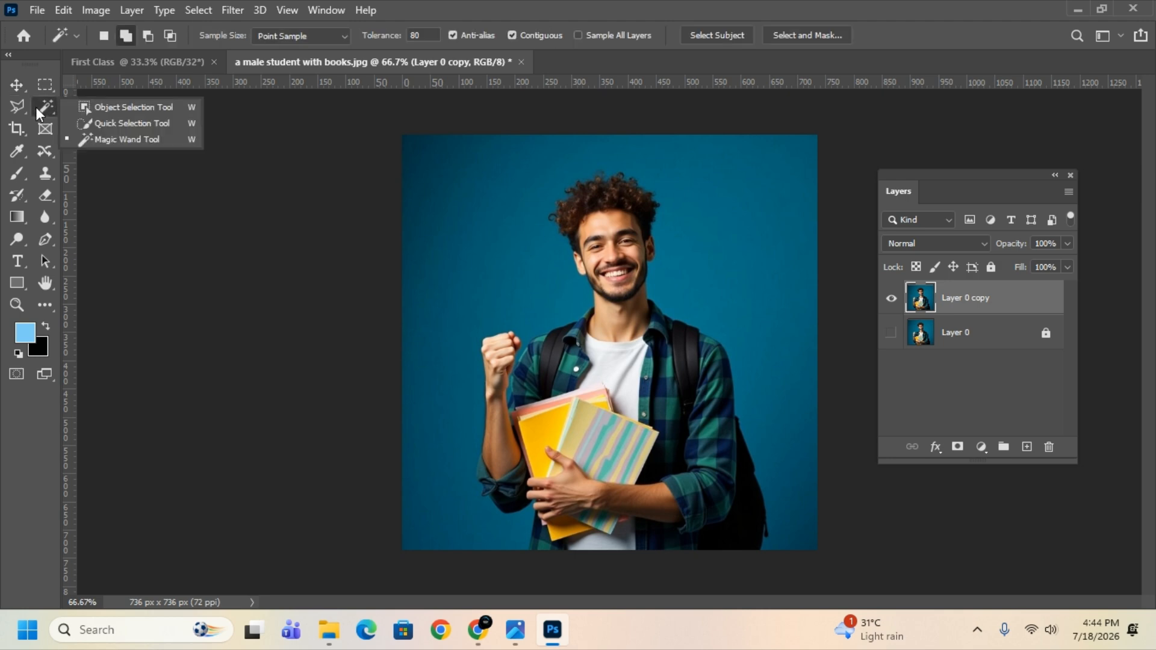
pyautogui.click(103, 145)
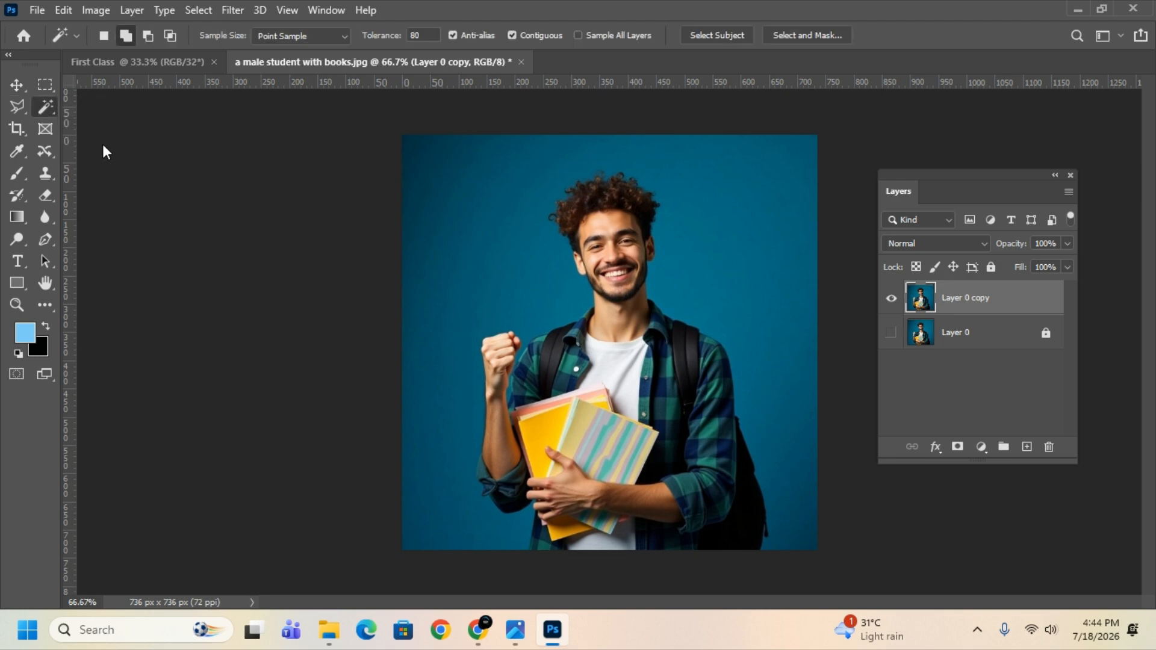
pyautogui.click(463, 294)
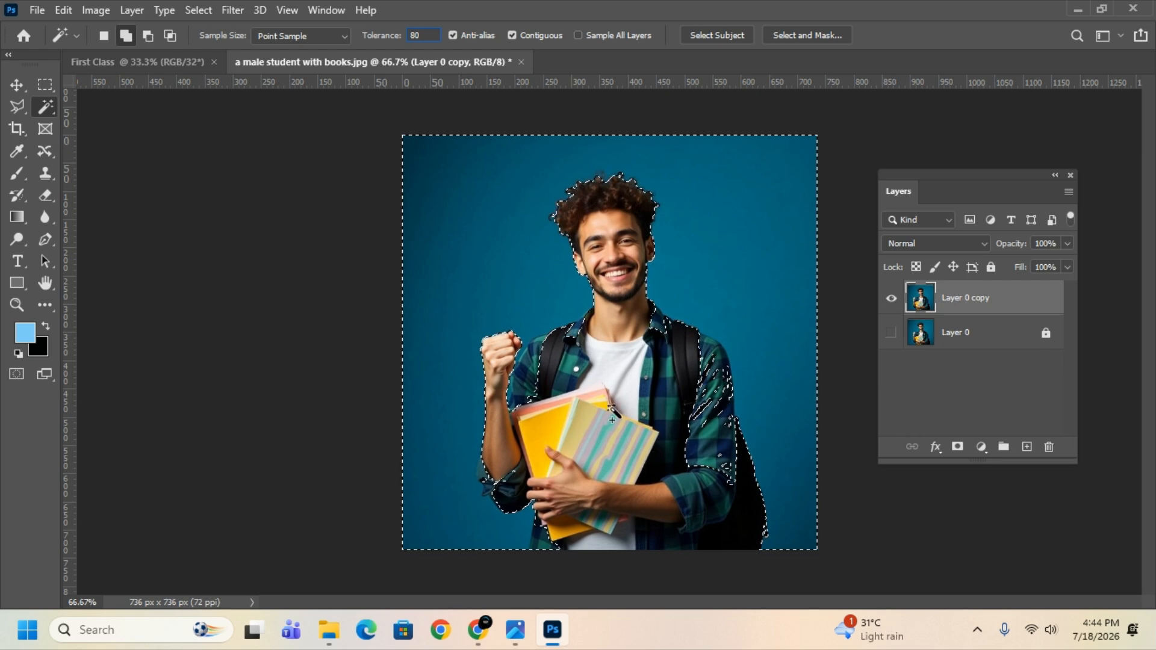
pyautogui.click(191, 12)
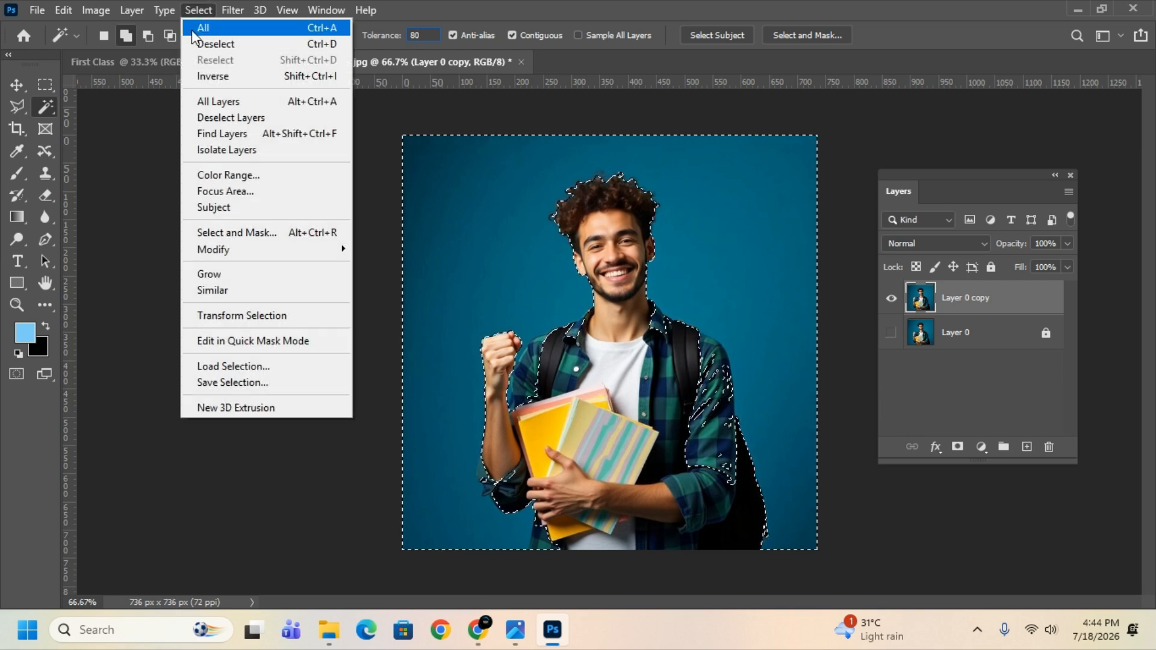
pyautogui.click(308, 46)
# Set the Magic Wand tolerance to 20 and select all of the blue background around the student
pyautogui.click(426, 33)
pyautogui.doubleClick(425, 34)
pyautogui.write('20')
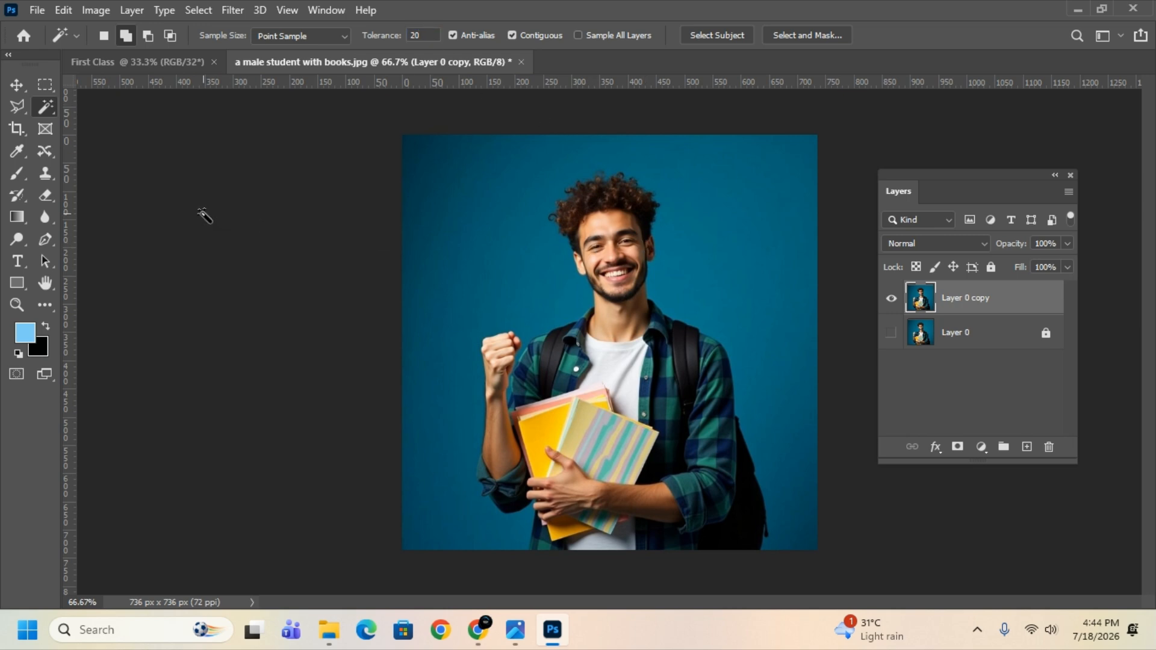
pyautogui.click(470, 267)
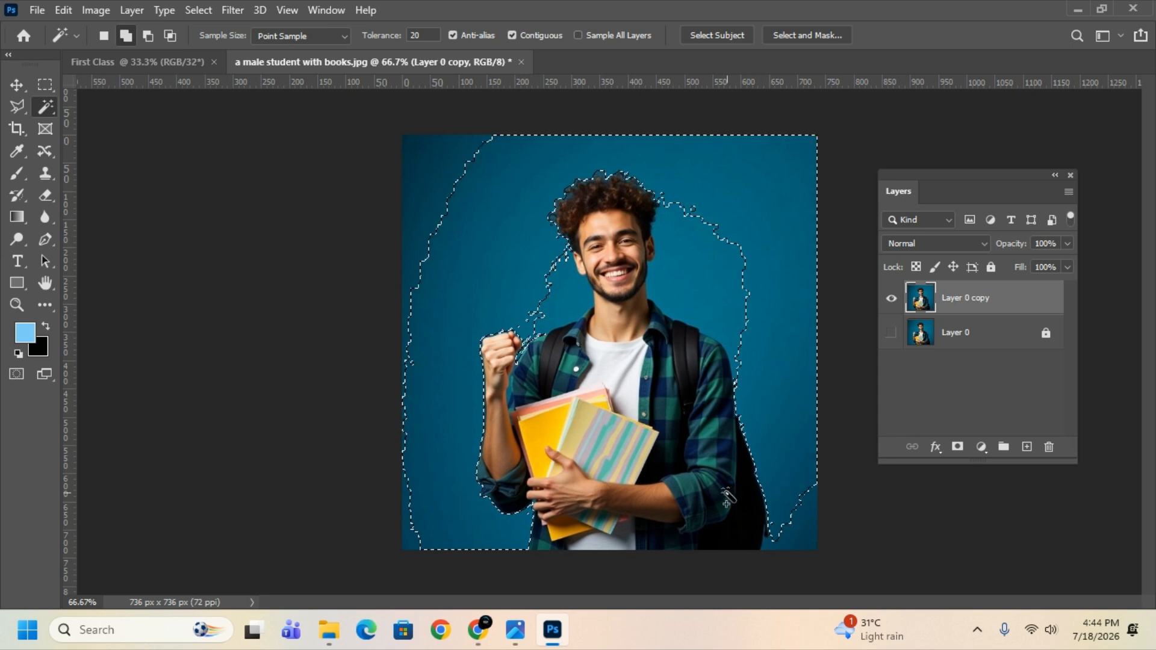
pyautogui.click(452, 299)
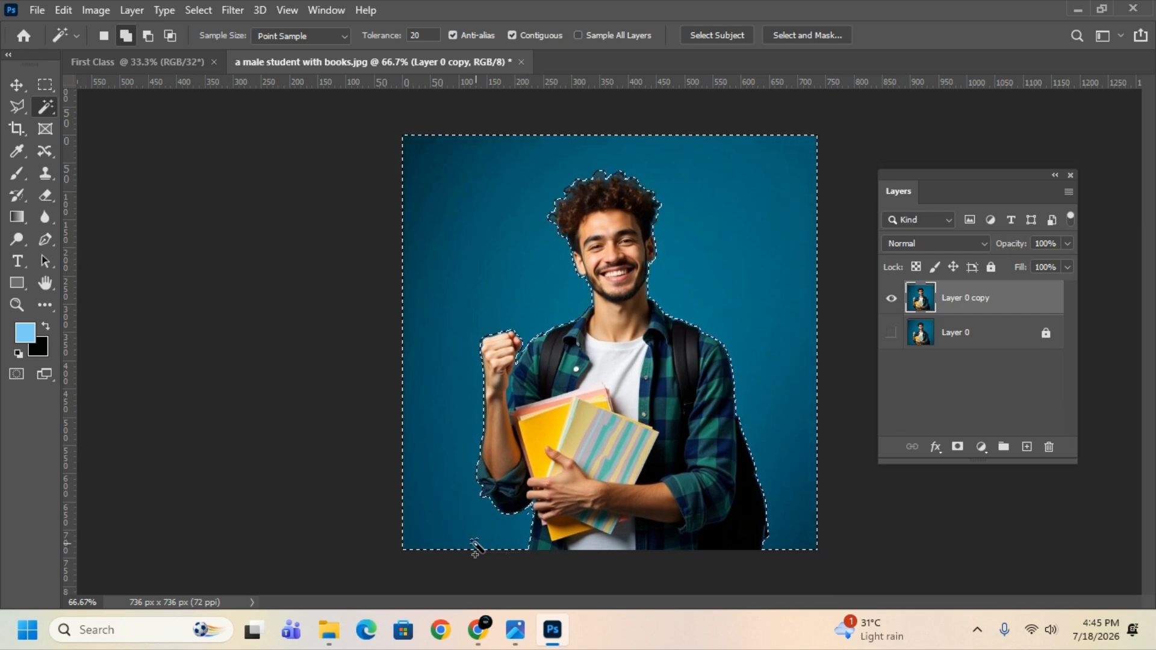
# Examine the selection edge up close along the student's sleeve, arm, fist, hair, ears, face and neck
pyautogui.press('alt')
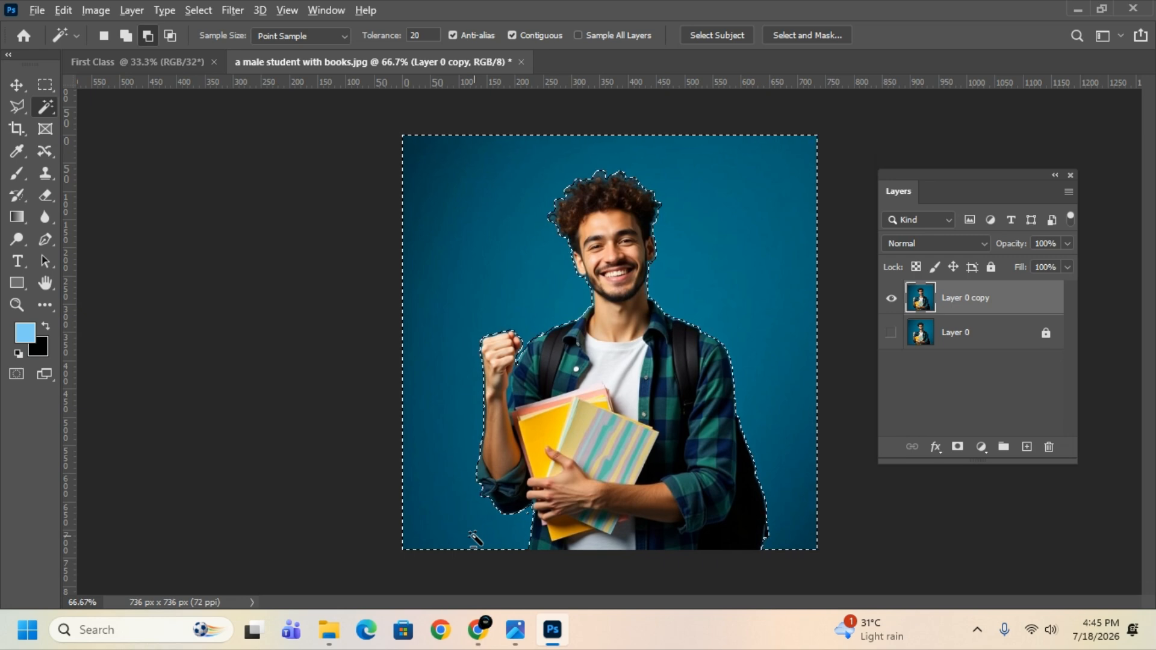
pyautogui.scroll(5, 474, 538)
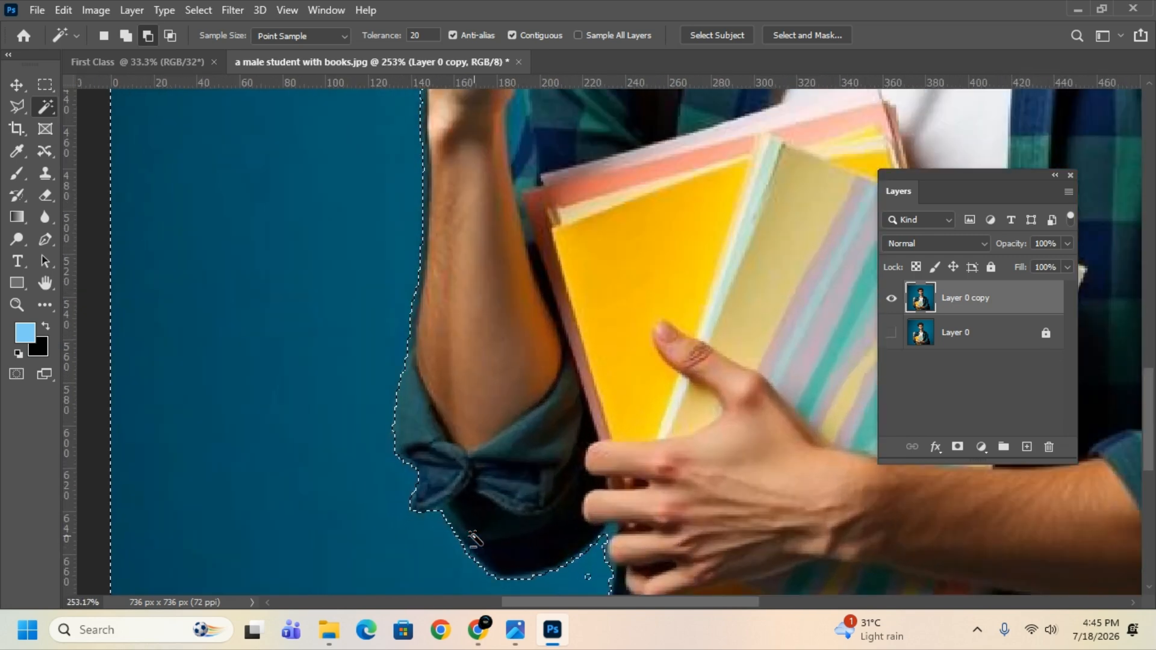
pyautogui.scroll(5, 662, 265)
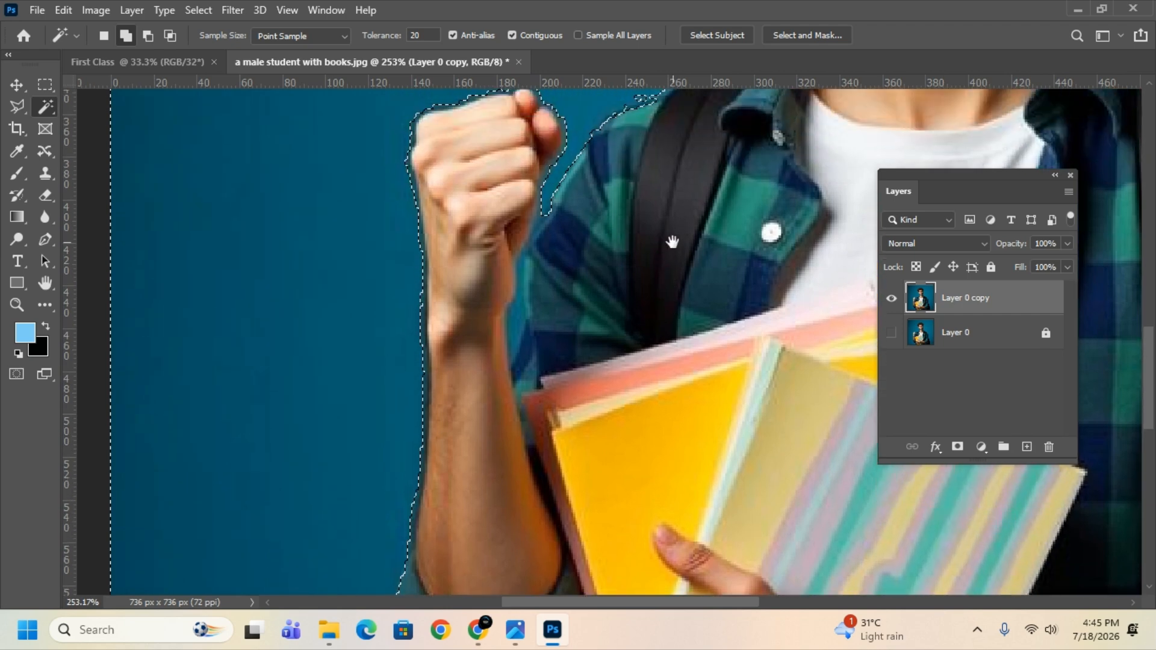
pyautogui.moveTo(746, 212); pyautogui.dragTo(532, 483)
pyautogui.scroll(-3, 531, 483)
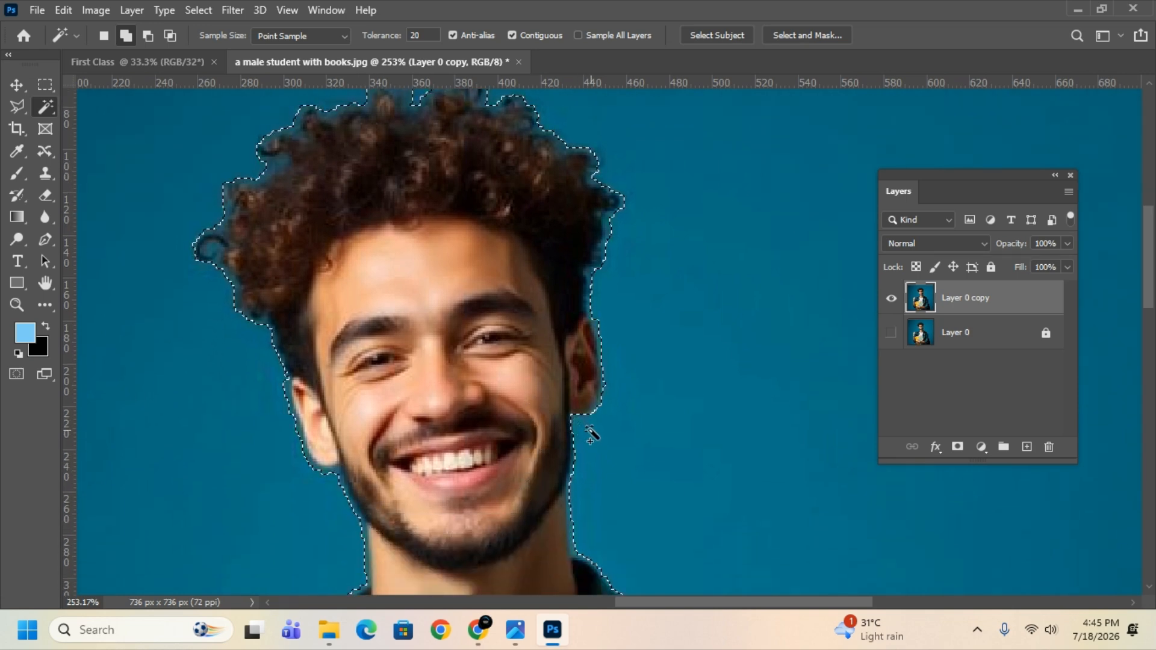
pyautogui.scroll(-2, 586, 499)
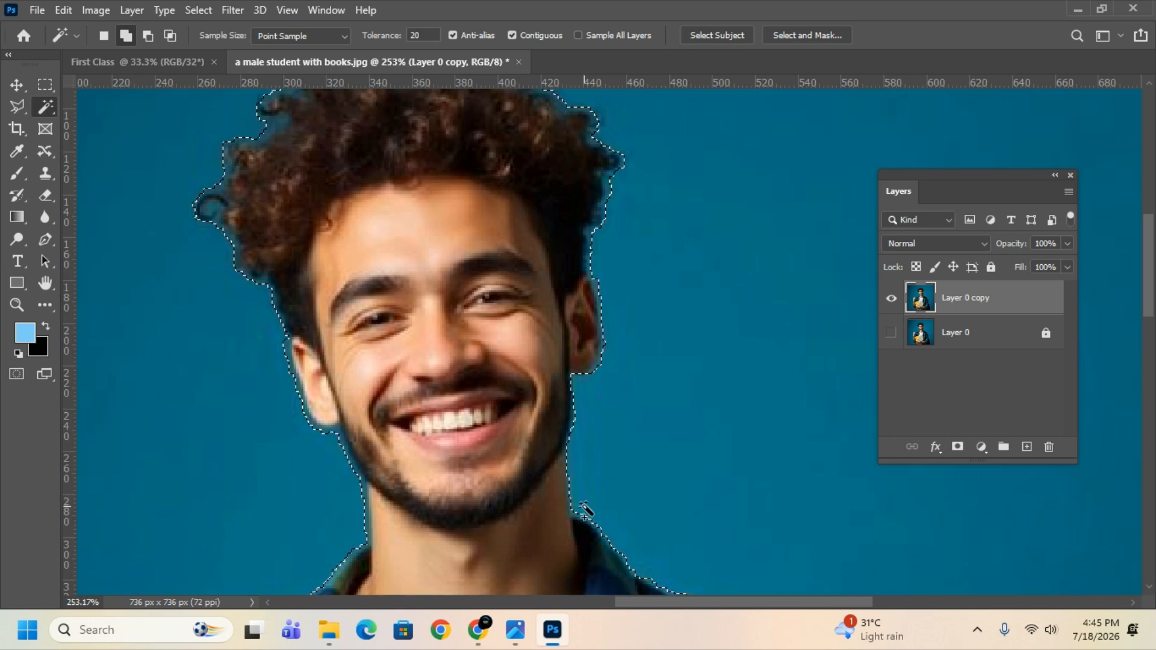
pyautogui.scroll(-2, 445, 485)
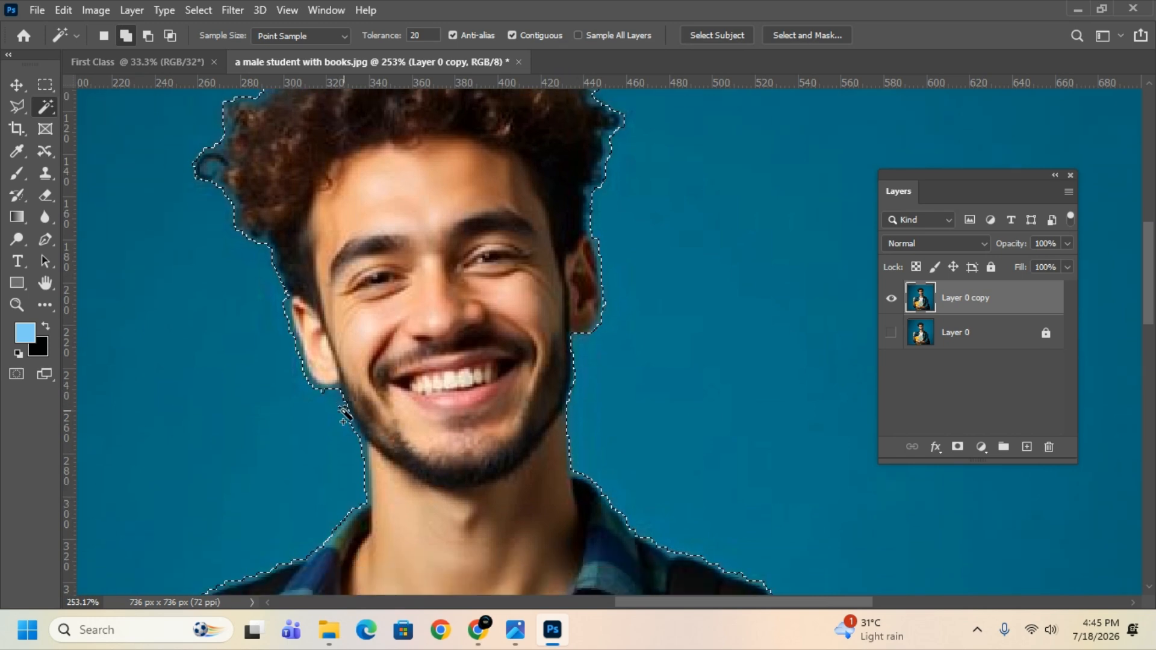
pyautogui.scroll(-1, 341, 419)
pyautogui.scroll(2, 343, 430)
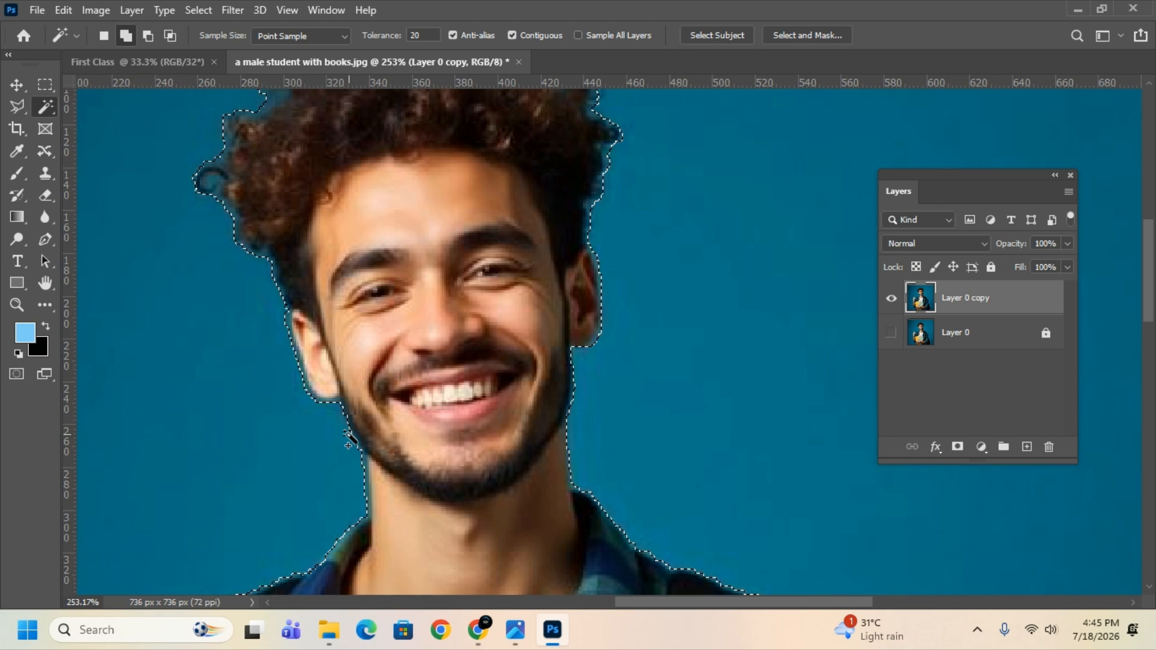
pyautogui.scroll(-5, 348, 445)
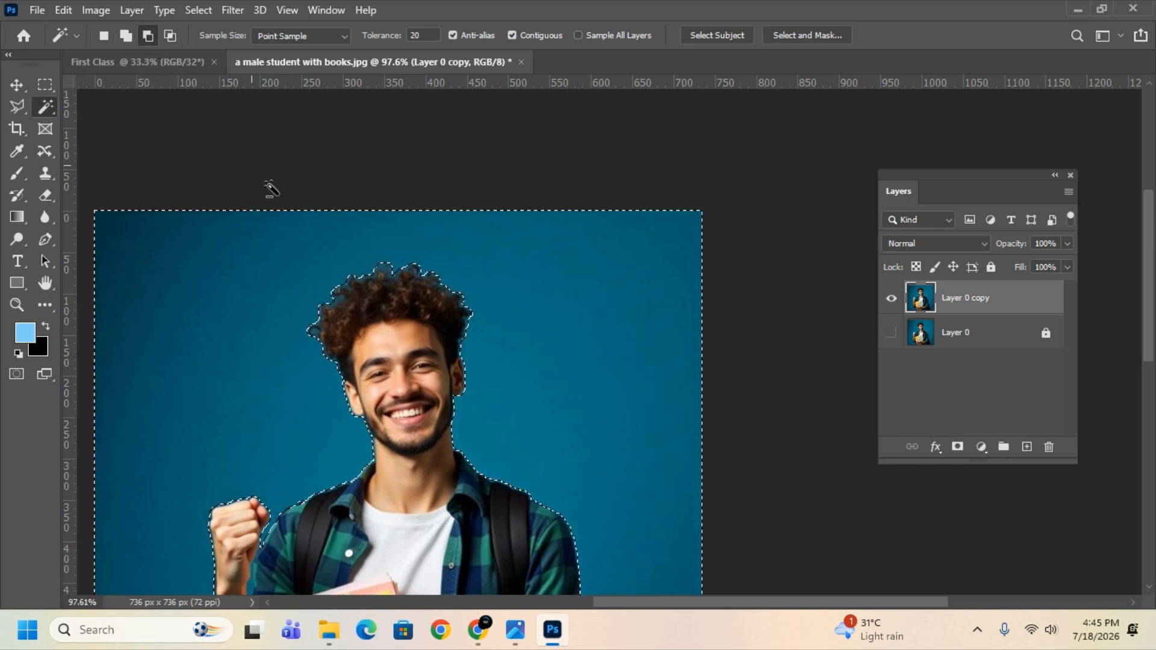
# Subtract the background area beside the hair from the selection with the Magic Wand and add it back
pyautogui.click(370, 275)
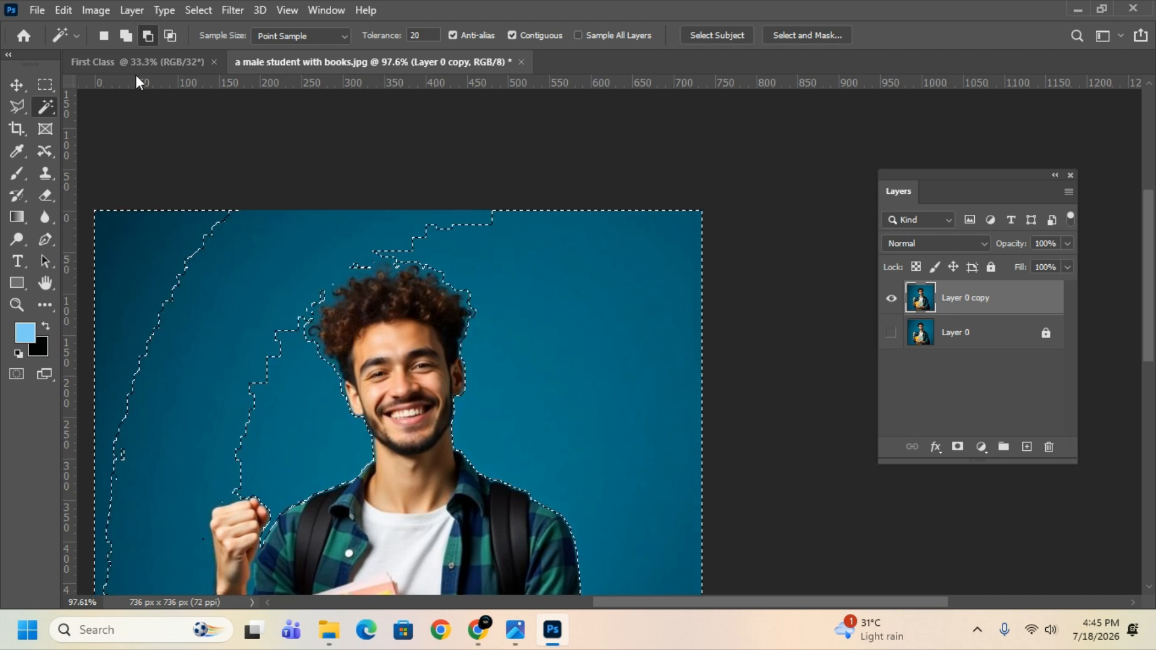
pyautogui.scroll(-4, 361, 335)
pyautogui.scroll(3, 360, 335)
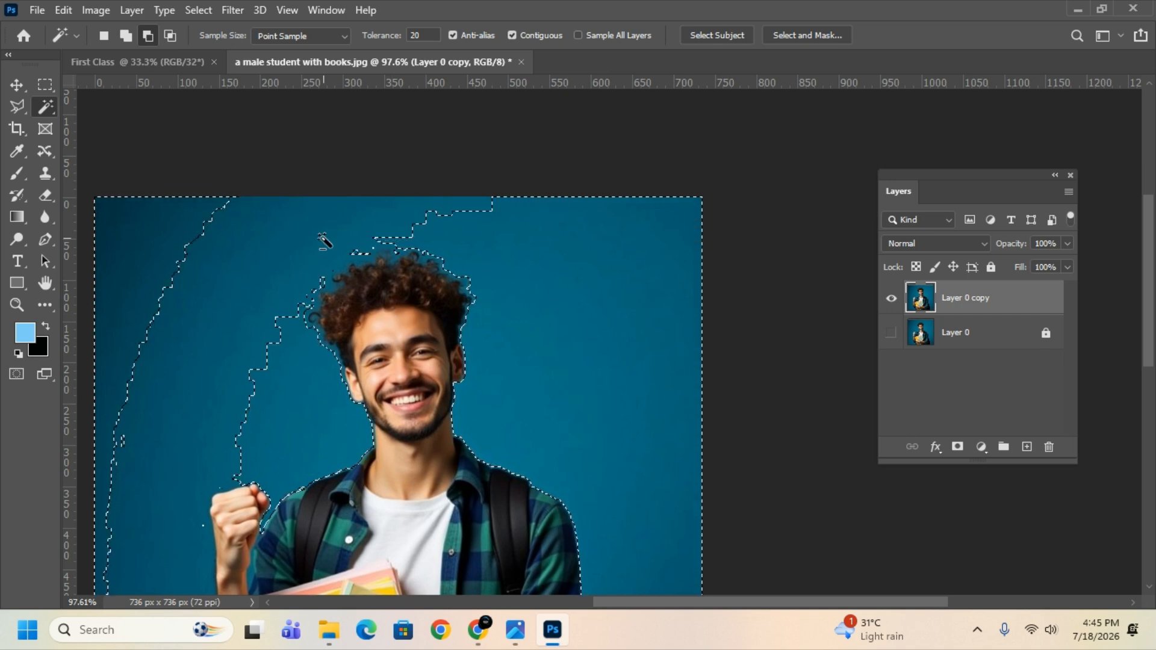
pyautogui.click(126, 37)
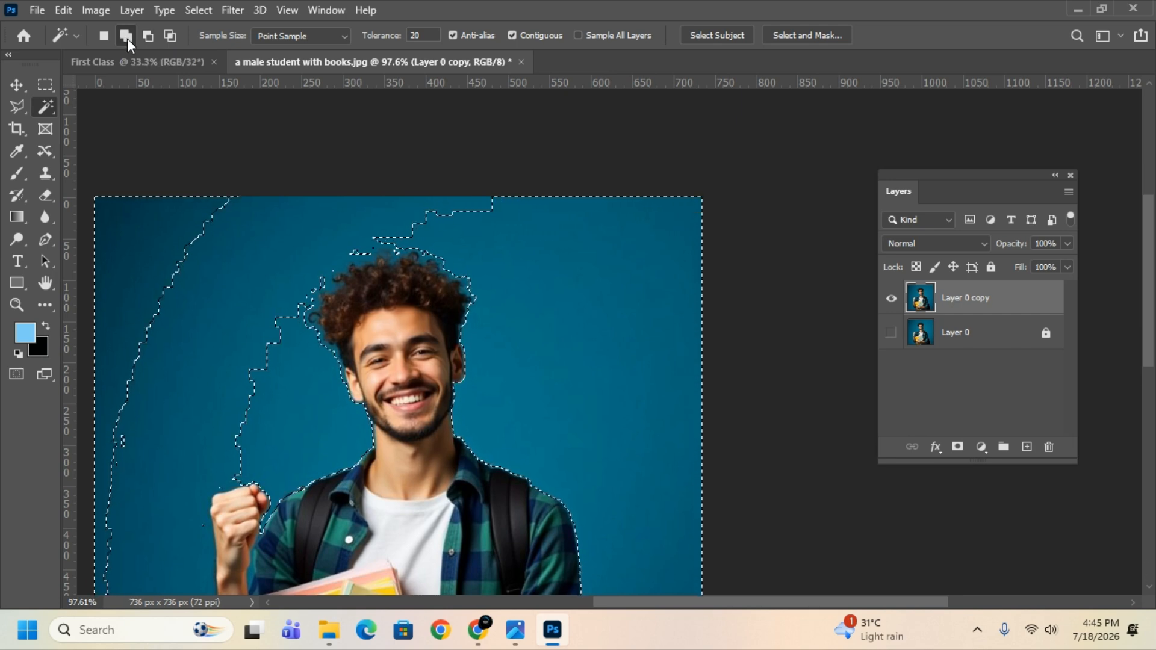
pyautogui.click(196, 289)
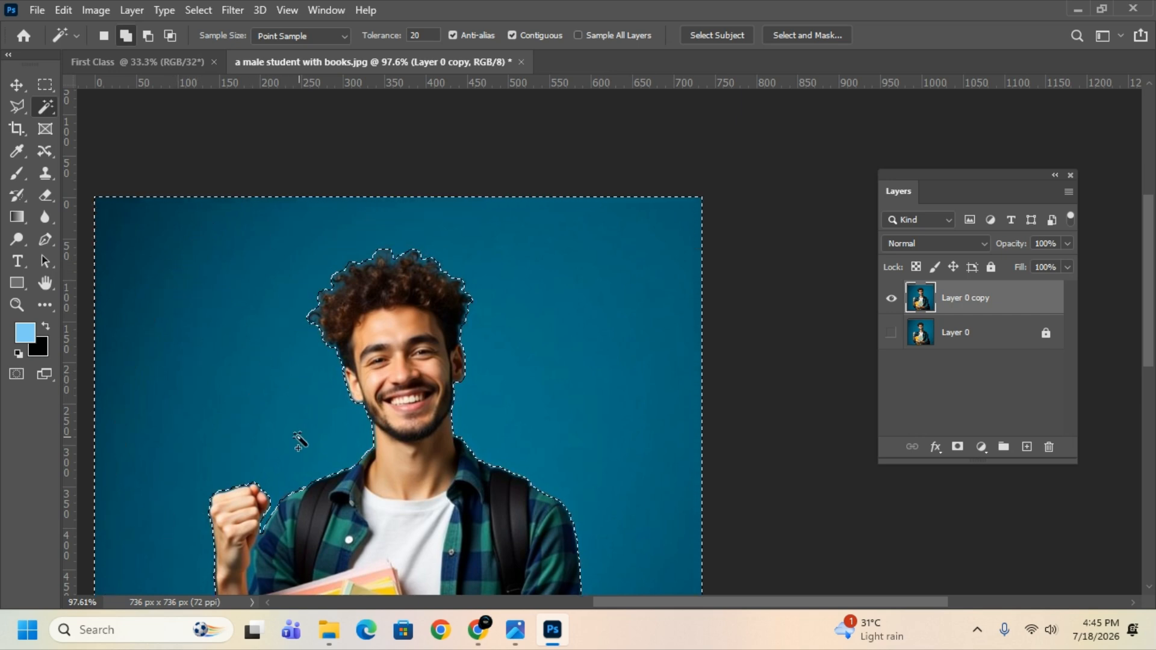
# Check the selection outline around the student from the hair down to the sleeve and backpack
pyautogui.scroll(-1, 299, 439)
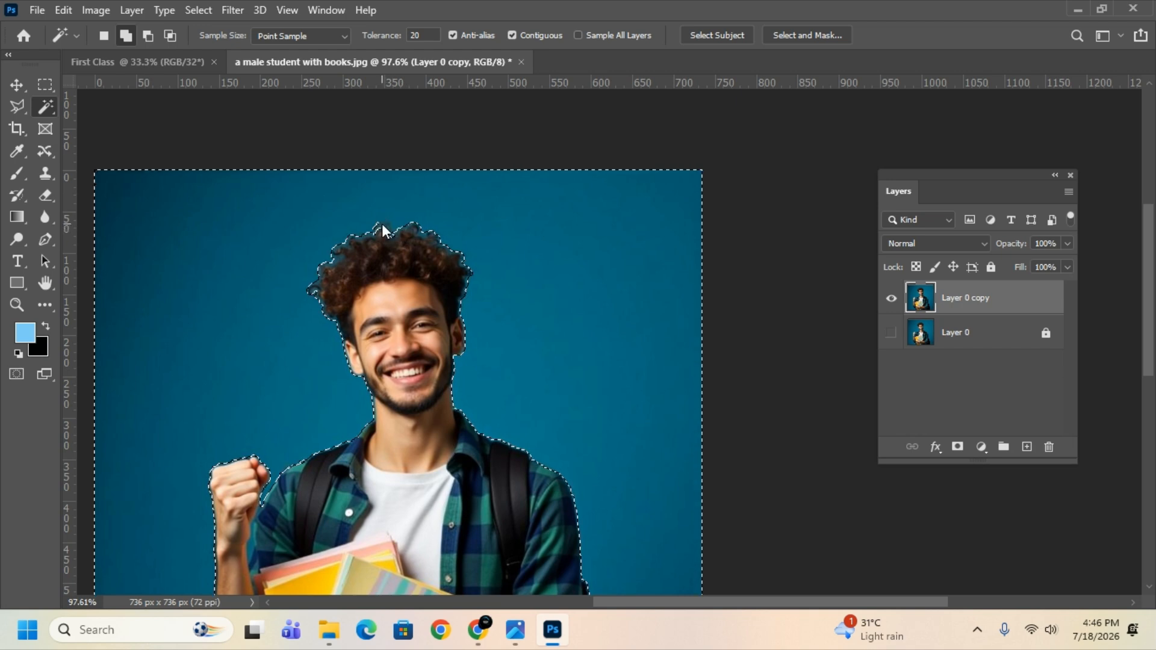
pyautogui.scroll(-5, 558, 341)
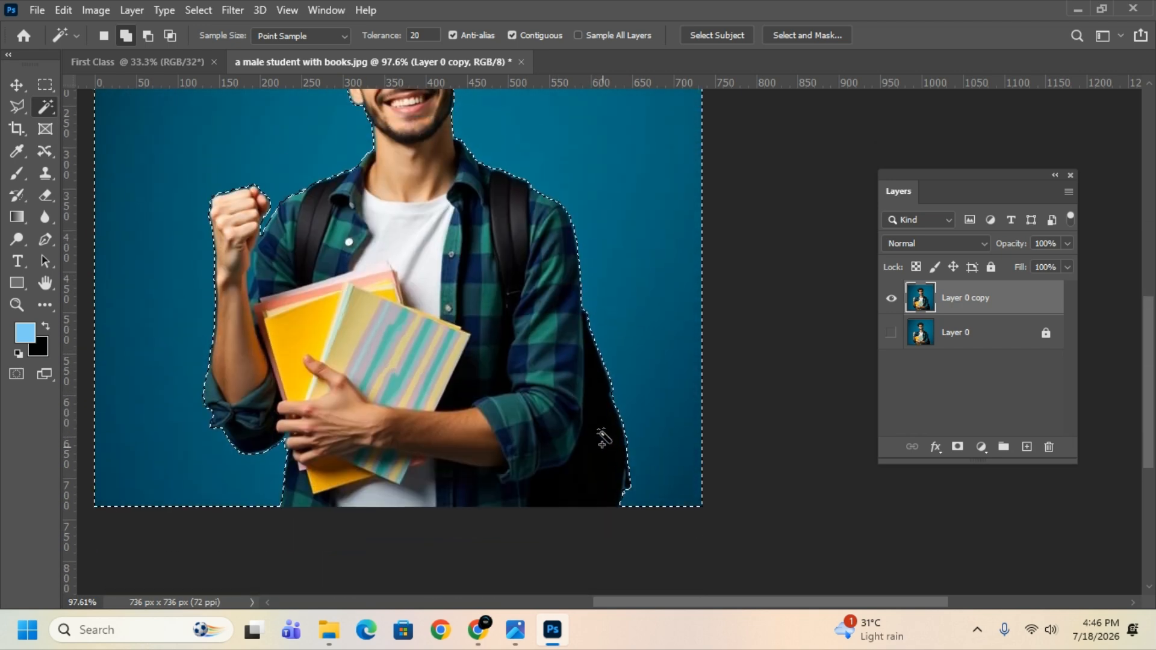
pyautogui.scroll(5, 603, 437)
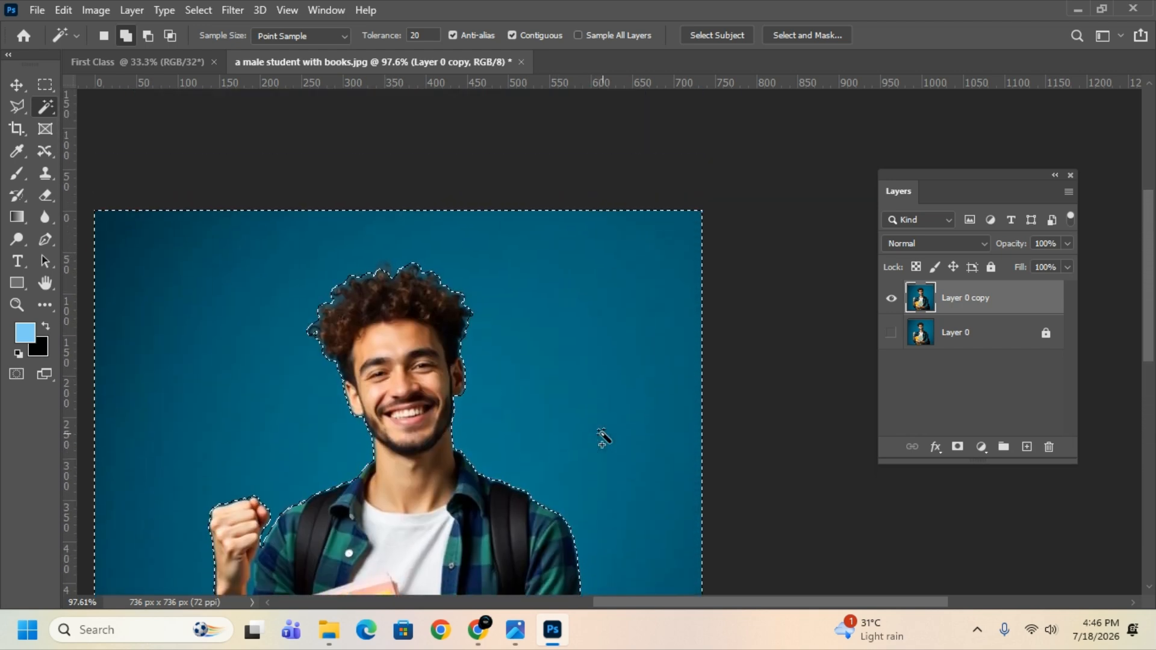
pyautogui.scroll(-2, 551, 424)
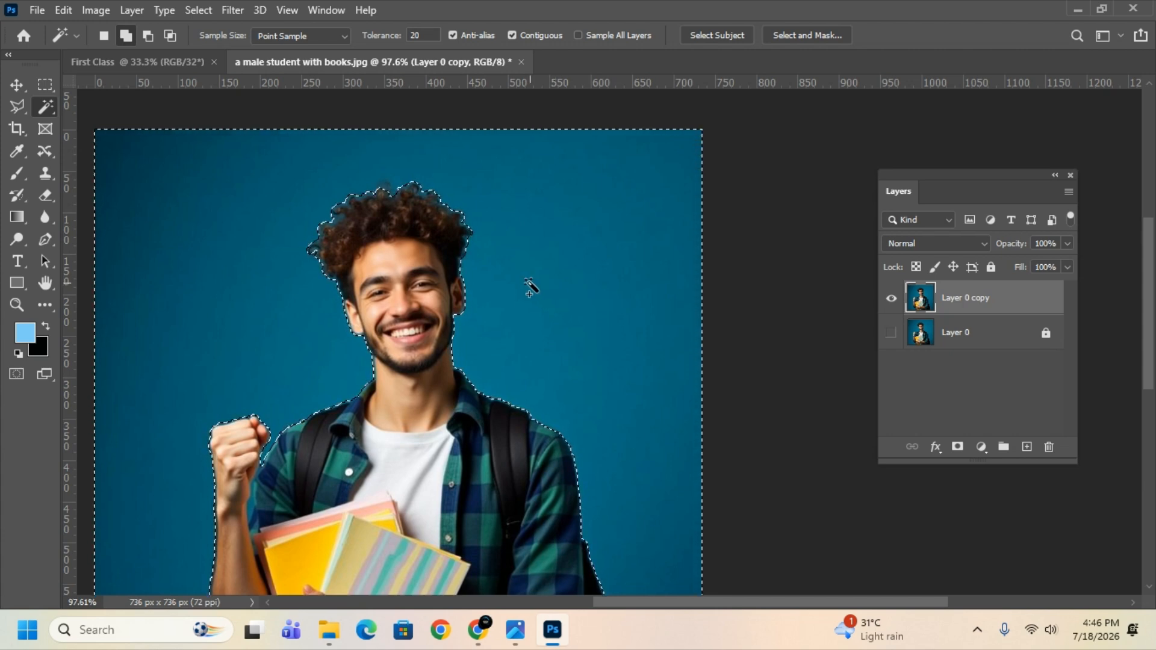
pyautogui.scroll(-1, 499, 363)
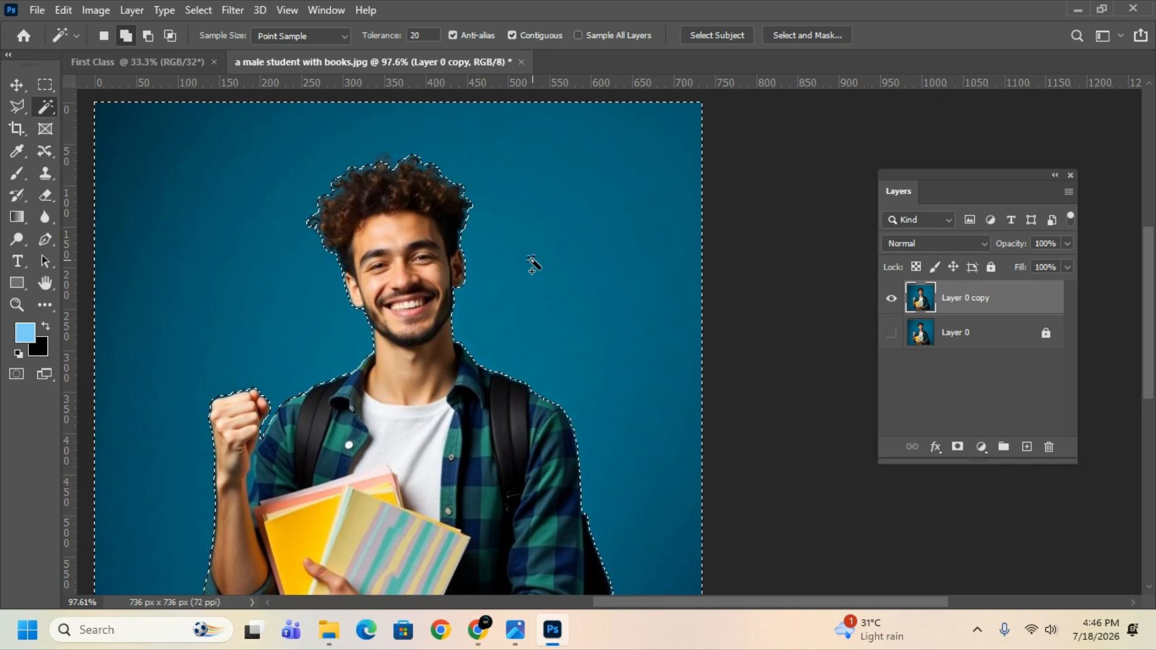
pyautogui.scroll(-4, 309, 305)
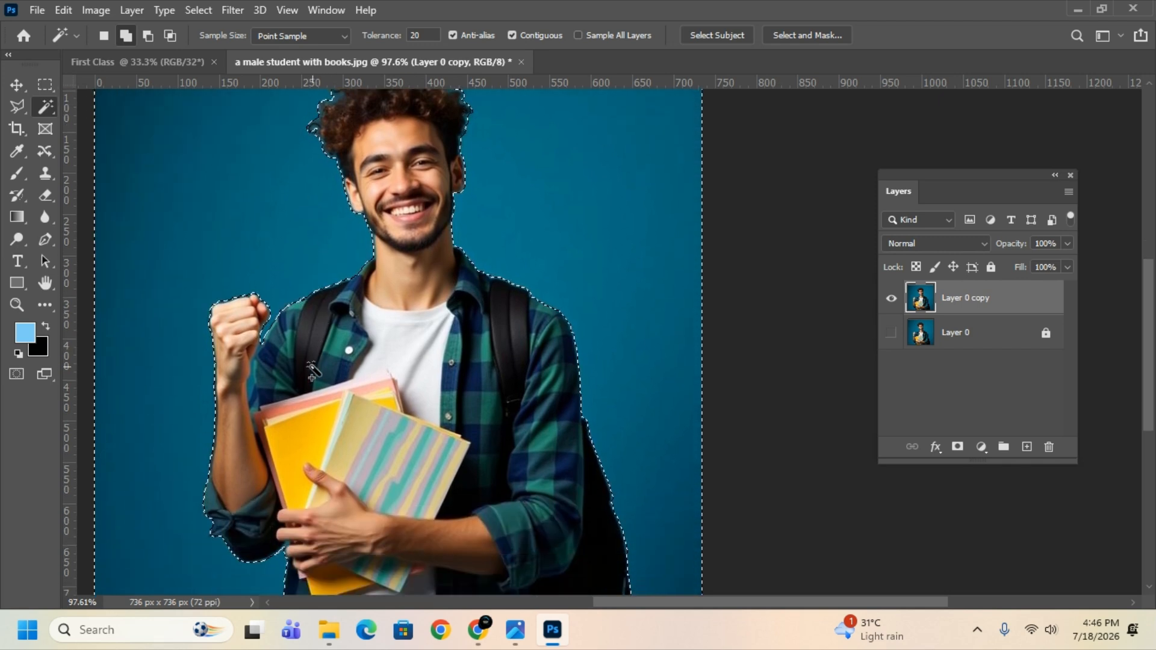
# Examine the whole selection outline once more, from the hair to the lower edge of the photo
pyautogui.scroll(3, 312, 371)
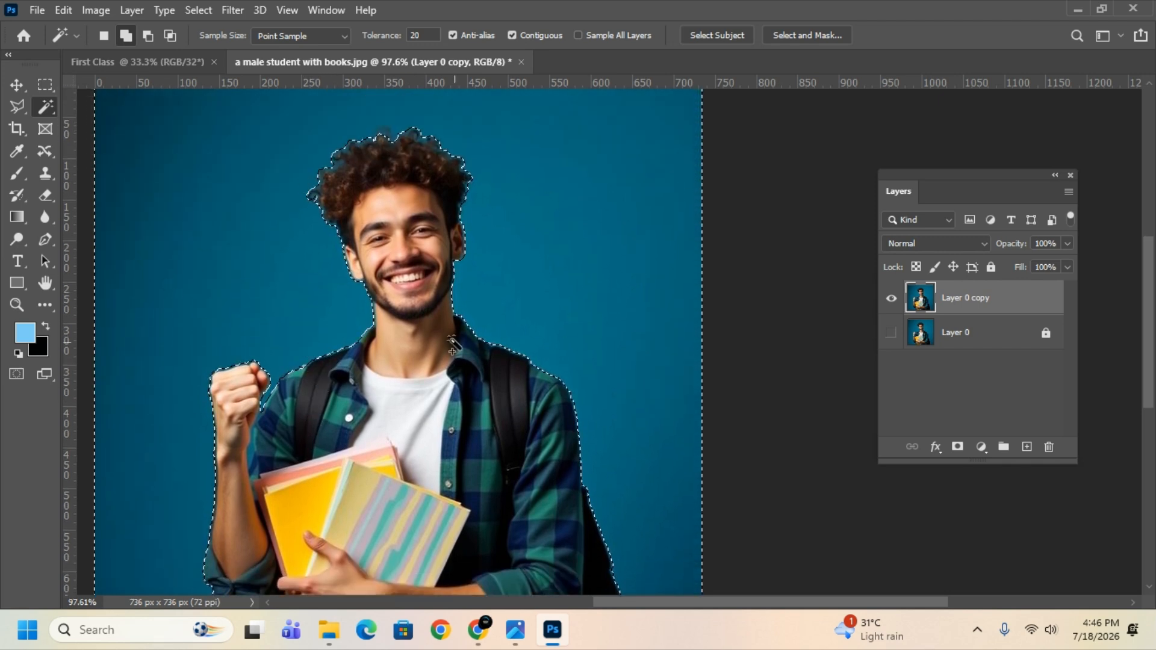
pyautogui.scroll(-5, 242, 414)
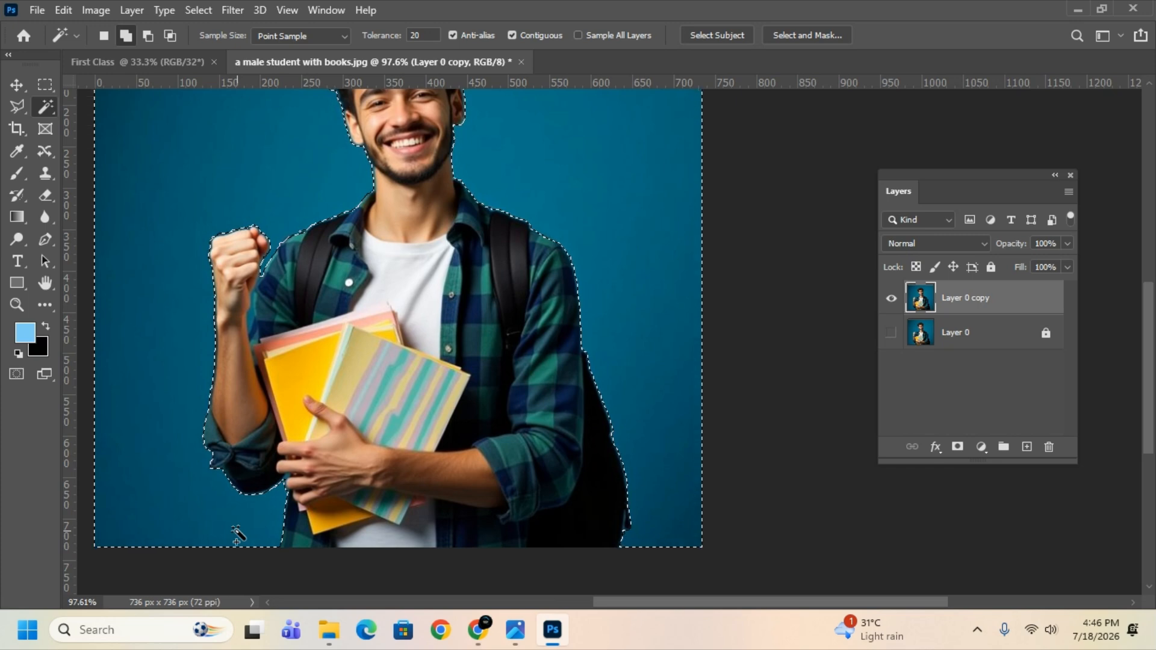
pyautogui.scroll(-1, 240, 539)
pyautogui.scroll(3, 246, 542)
pyautogui.scroll(1, 246, 545)
pyautogui.scroll(-1, 238, 566)
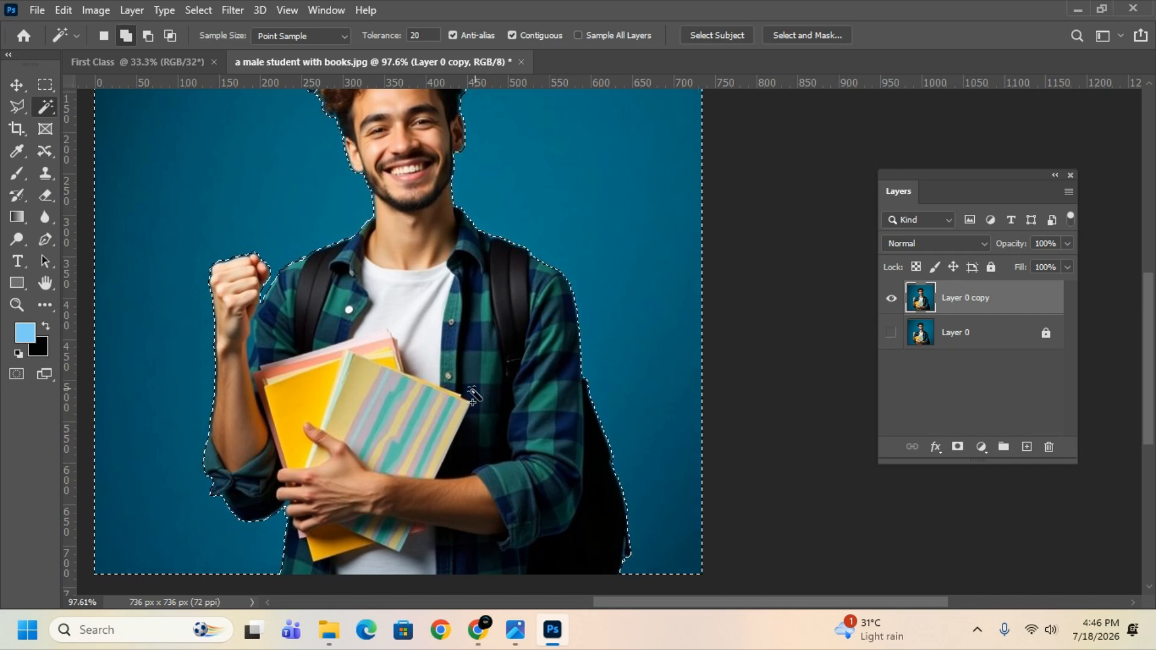
pyautogui.scroll(2, 476, 438)
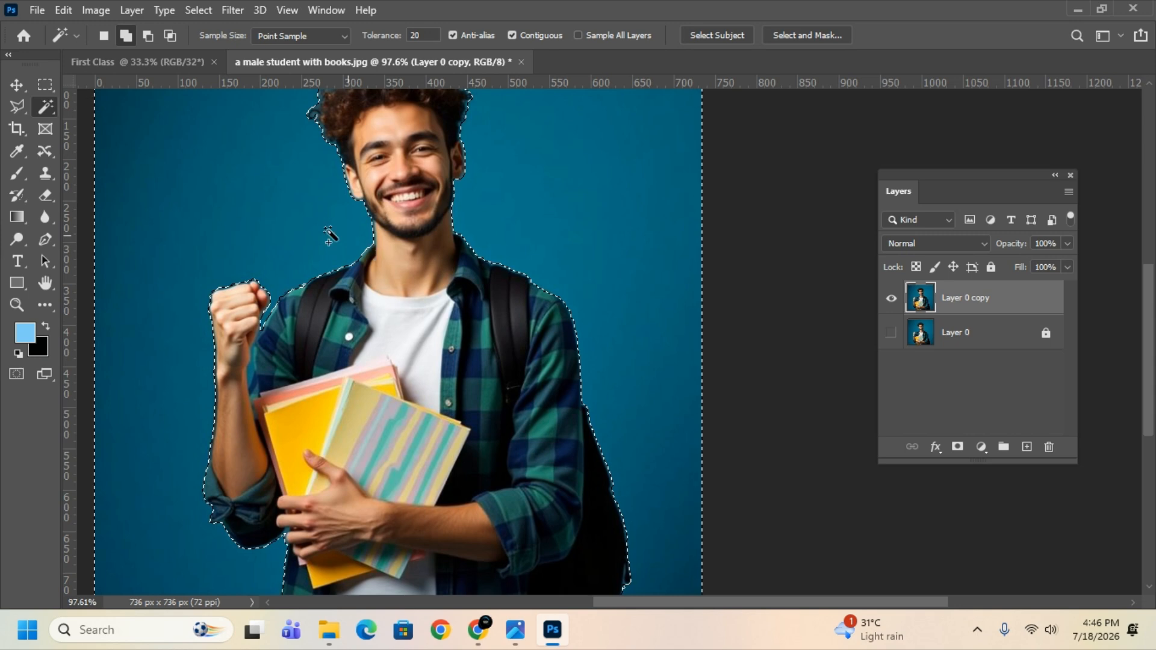
# Erase a few strips of the selected background beside the student's face, neck and raised fist with a 40 px eraser
pyautogui.click(45, 194)
pyautogui.moveTo(299, 235)
pyautogui.mouseDown()
pyautogui.moveTo(298, 225)
pyautogui.moveTo(183, 364)
pyautogui.moveTo(386, 214)
pyautogui.moveTo(364, 220)
pyautogui.mouseUp()
pyautogui.moveTo(551, 205); pyautogui.dragTo(449, 244)
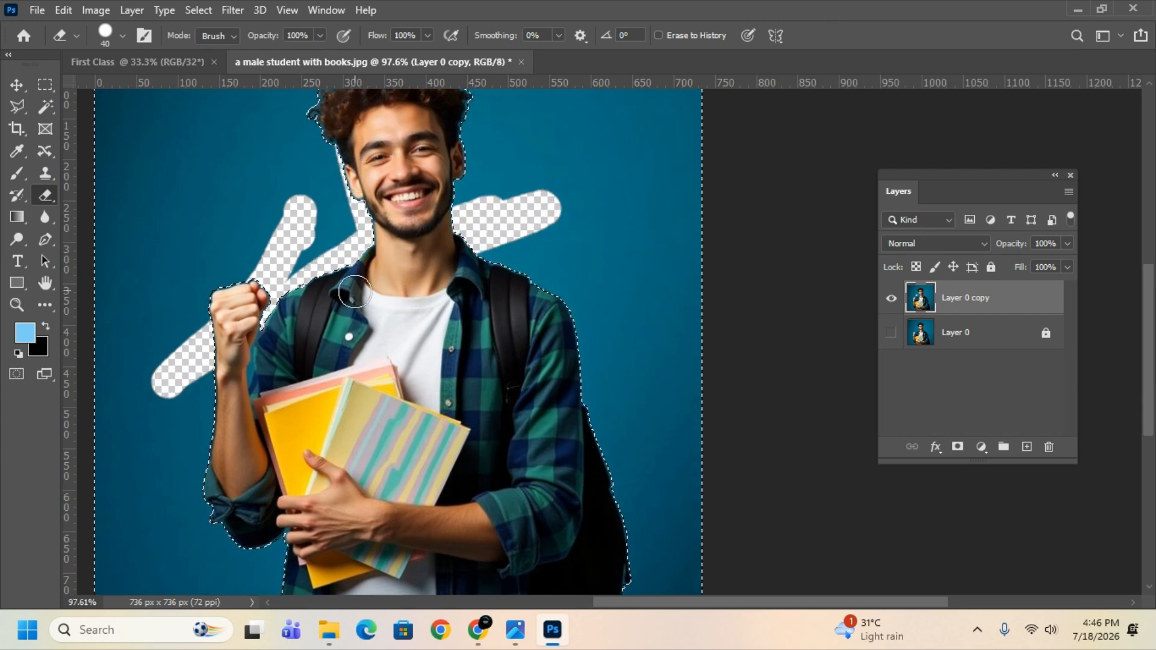
# Enlarge the eraser to 417 px and erase the rest of the selected blue background around the student
pyautogui.scroll(4, 355, 292)
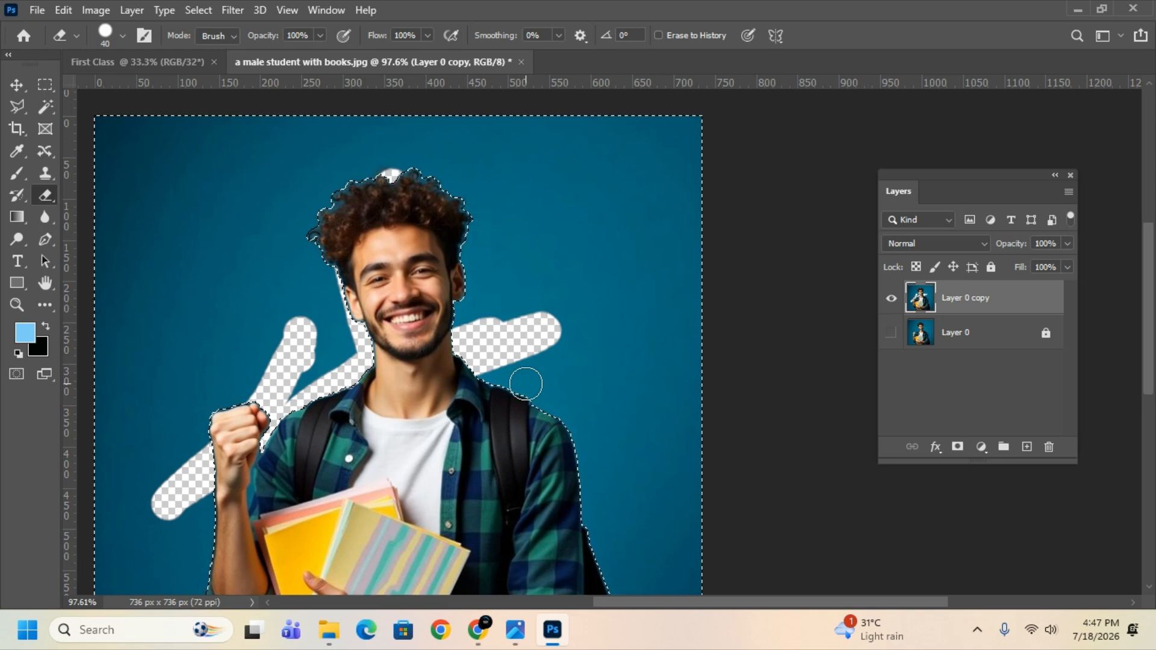
pyautogui.scroll(-1, 545, 337)
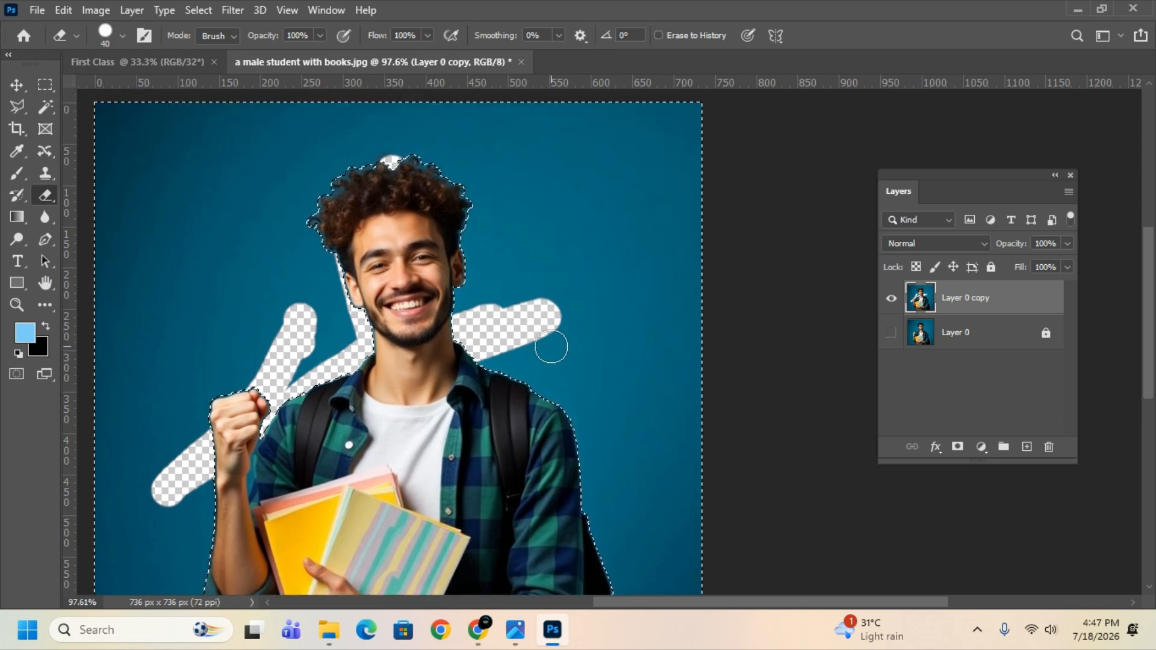
pyautogui.keyDown('alt'); pyautogui.rightClick(540, 398); pyautogui.keyUp('alt')
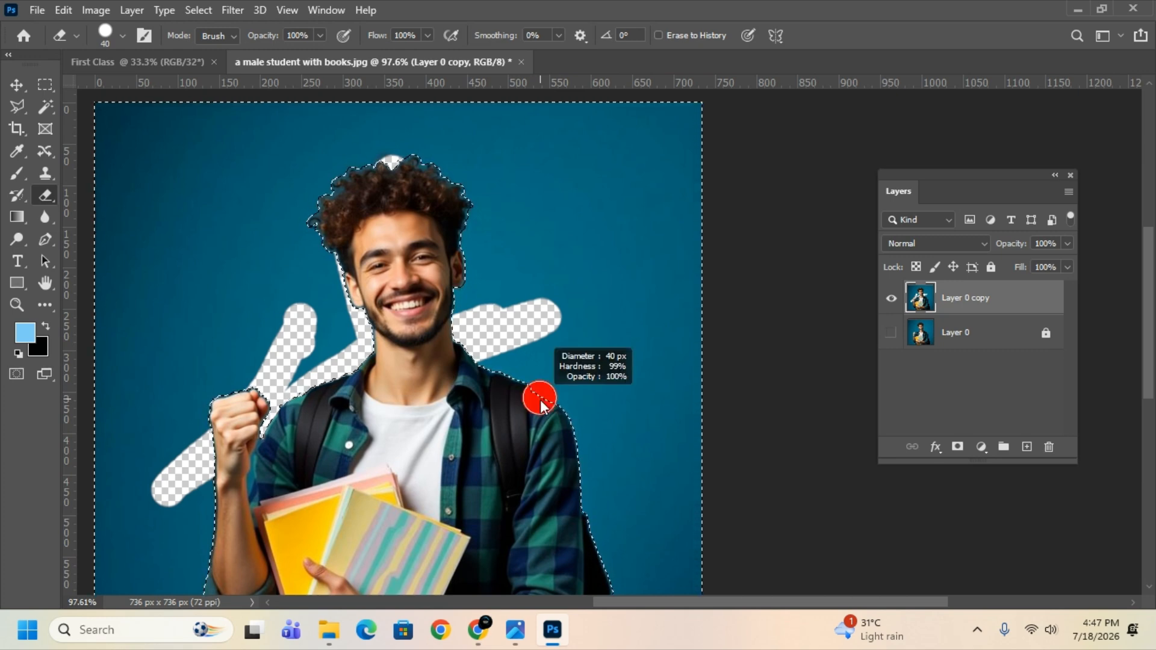
pyautogui.moveTo(540, 398); pyautogui.dragTo(658, 402)
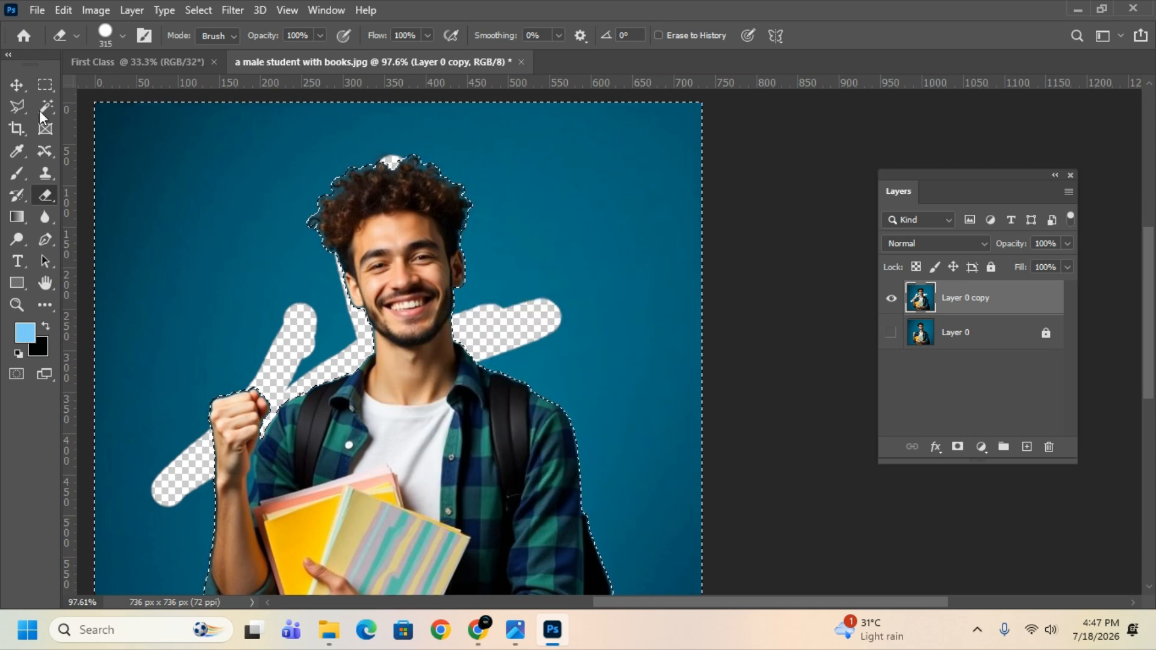
pyautogui.click(121, 35)
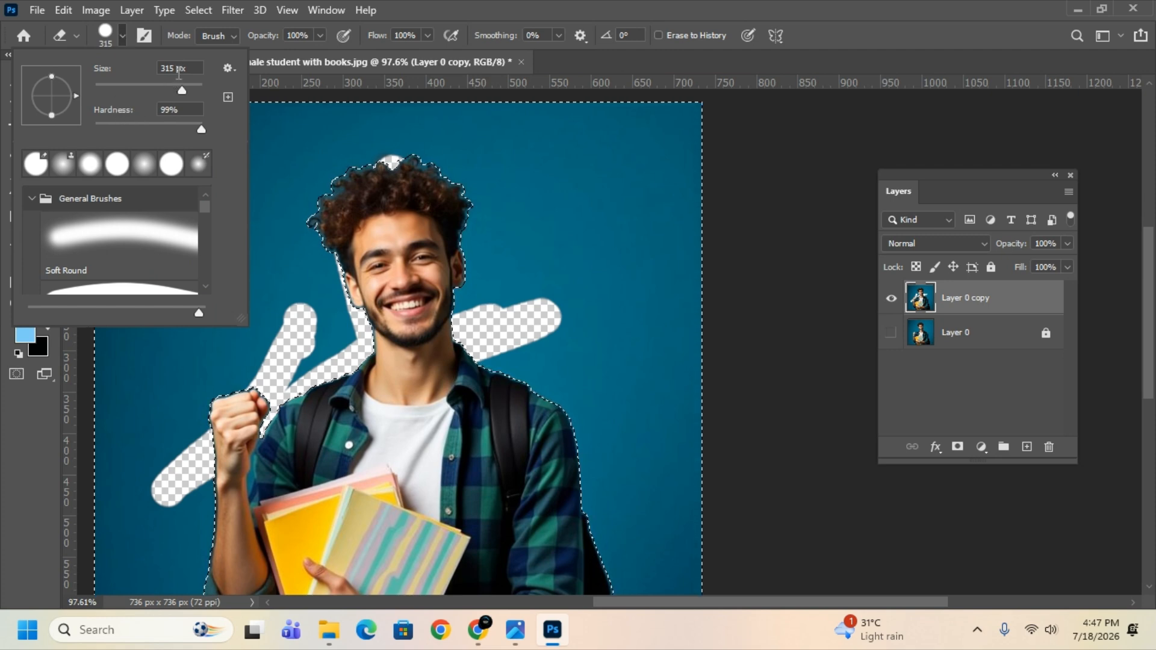
pyautogui.moveTo(182, 90)
pyautogui.mouseDown()
pyautogui.moveTo(121, 88)
pyautogui.moveTo(187, 83)
pyautogui.mouseUp()
pyautogui.click(560, 224)
pyautogui.moveTo(561, 223); pyautogui.dragTo(476, 259)
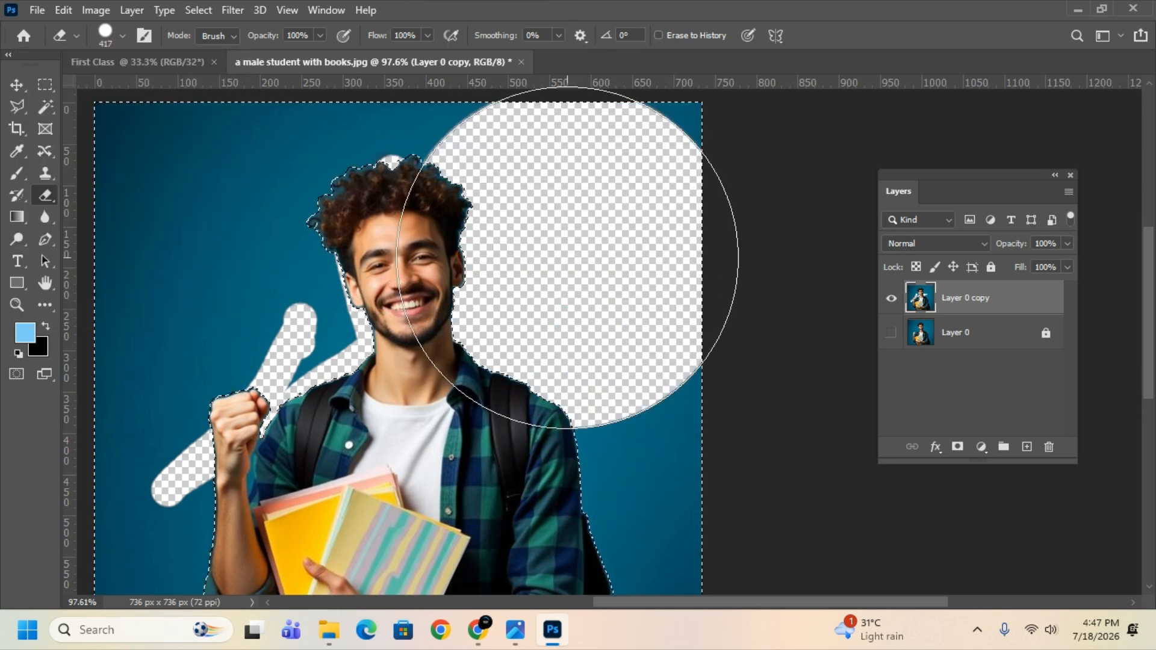
pyautogui.moveTo(382, 271)
pyautogui.mouseDown()
pyautogui.moveTo(314, 253)
pyautogui.moveTo(271, 193)
pyautogui.moveTo(265, 139)
pyautogui.mouseUp()
pyautogui.click(621, 143)
pyautogui.scroll(-2, 648, 391)
pyautogui.moveTo(649, 406)
pyautogui.mouseDown()
pyautogui.moveTo(621, 524)
pyautogui.moveTo(303, 593)
pyautogui.moveTo(181, 524)
pyautogui.moveTo(168, 386)
pyautogui.mouseUp()
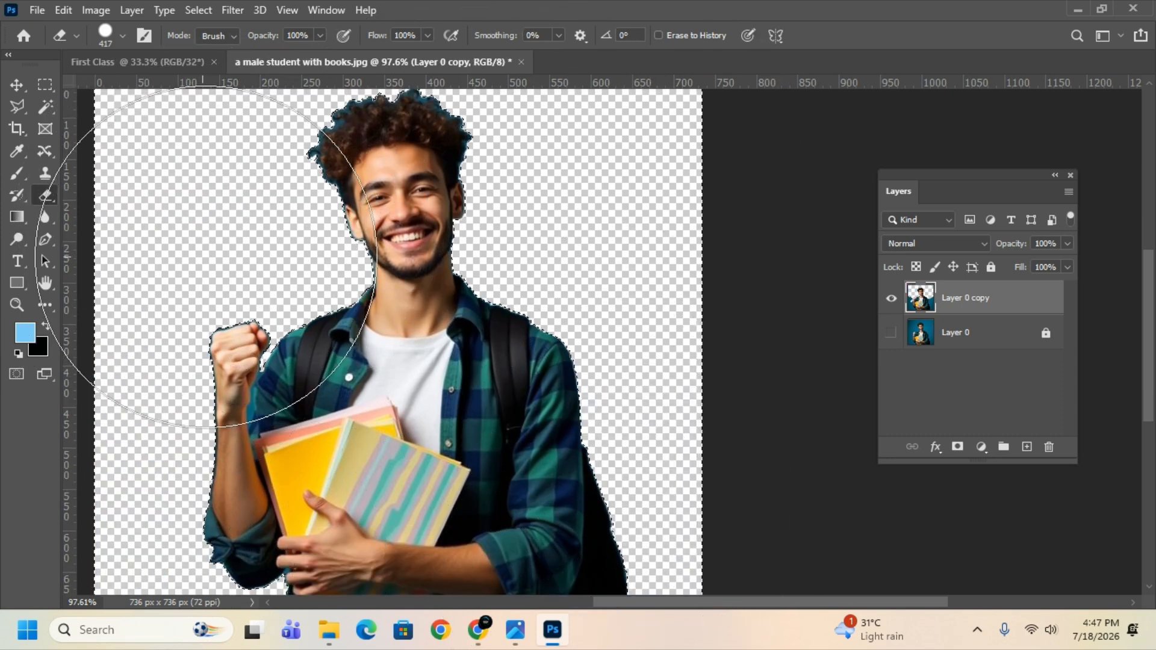
# Check the cutout from head to waist and deselect the background area
pyautogui.scroll(-3, 539, 431)
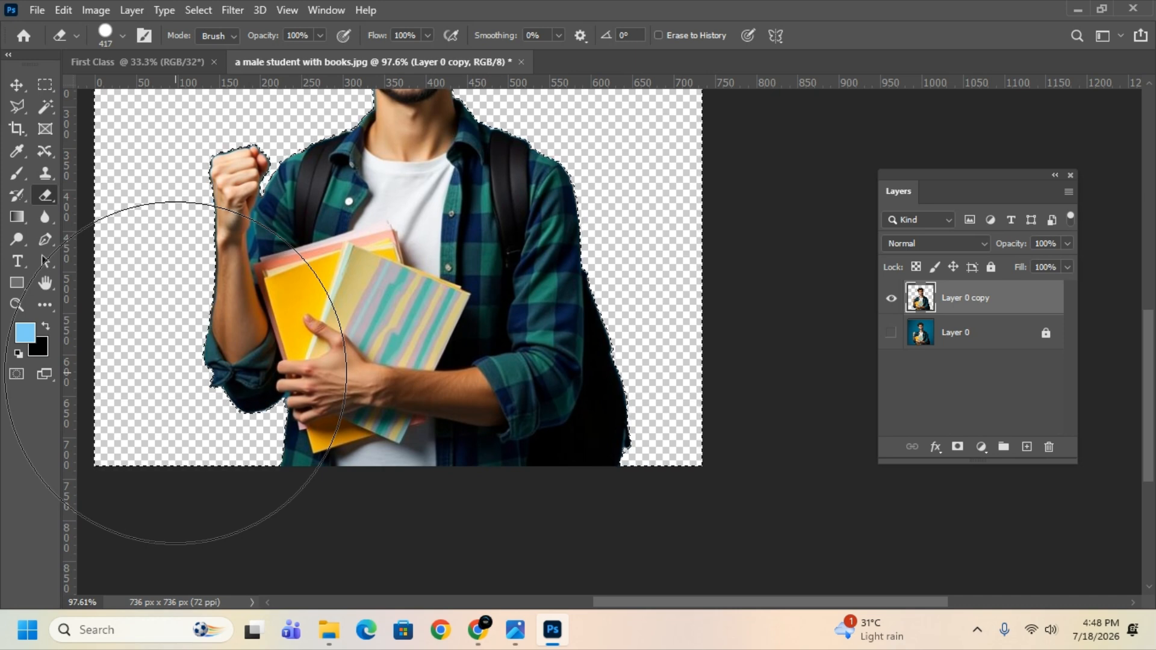
pyautogui.scroll(5, 602, 331)
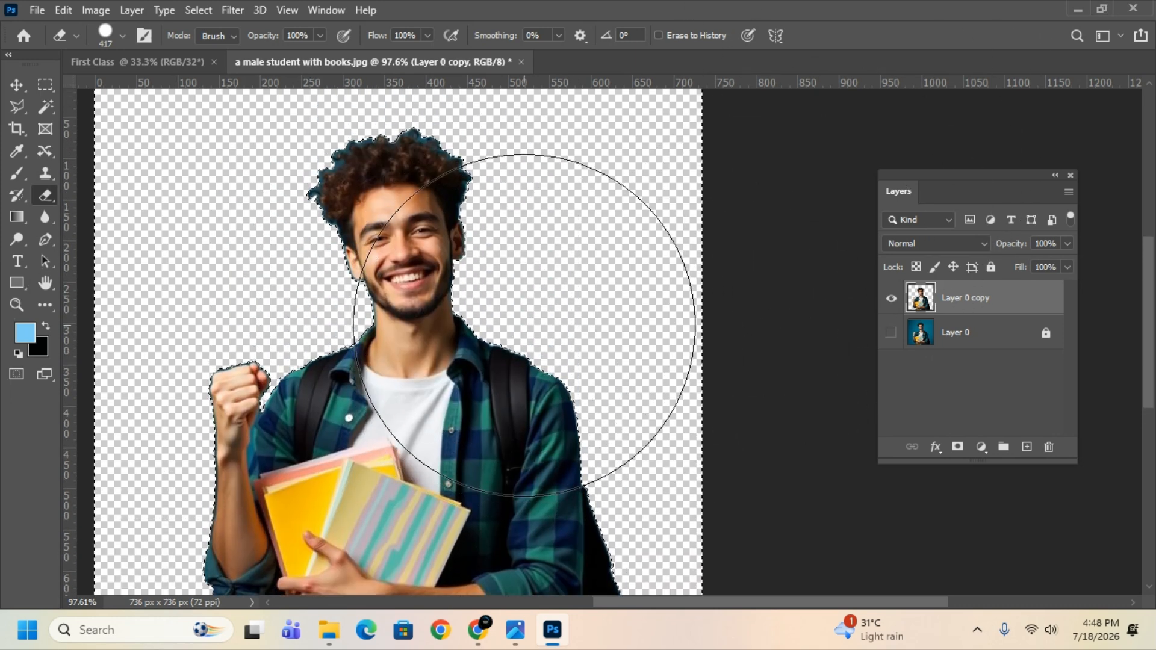
pyautogui.scroll(-2, 524, 326)
pyautogui.scroll(-1, 524, 330)
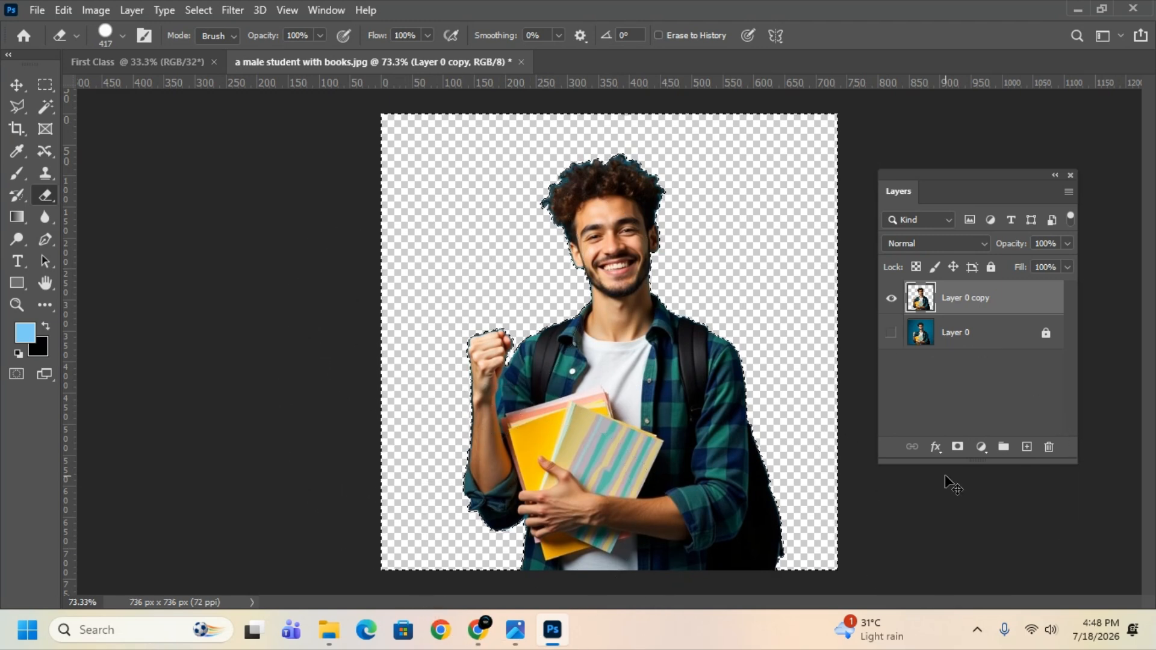
pyautogui.hotkey('ctrl', 'd')
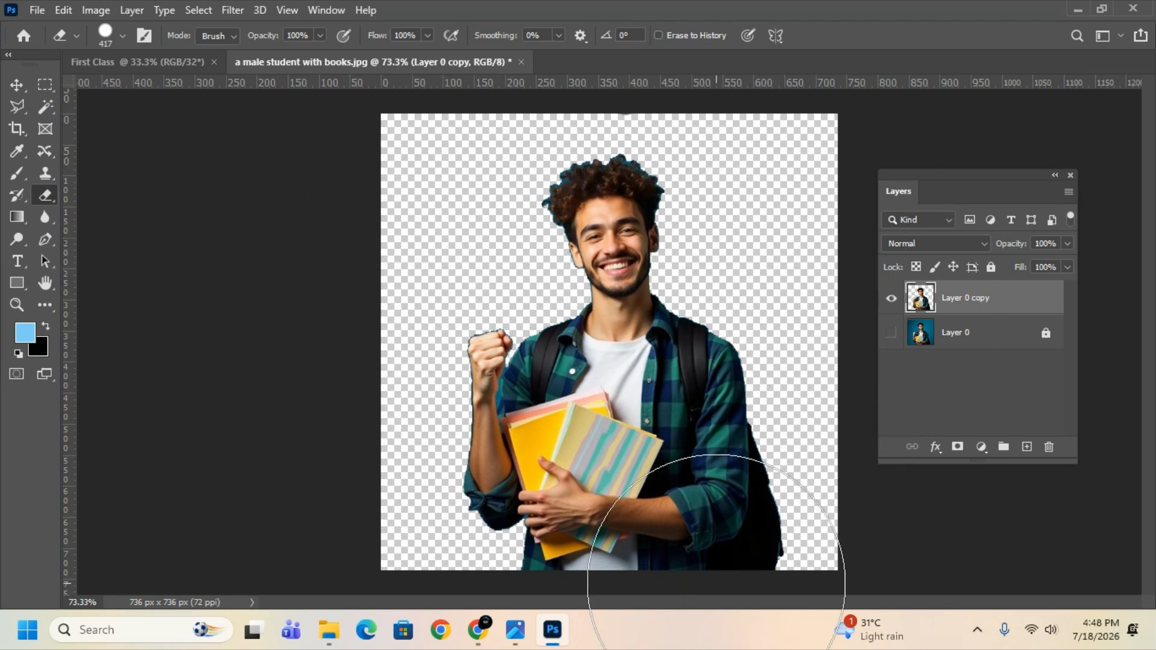
# Add a new empty layer above the cutout and shift the student cutout slightly with the Move tool
pyautogui.click(1027, 447)
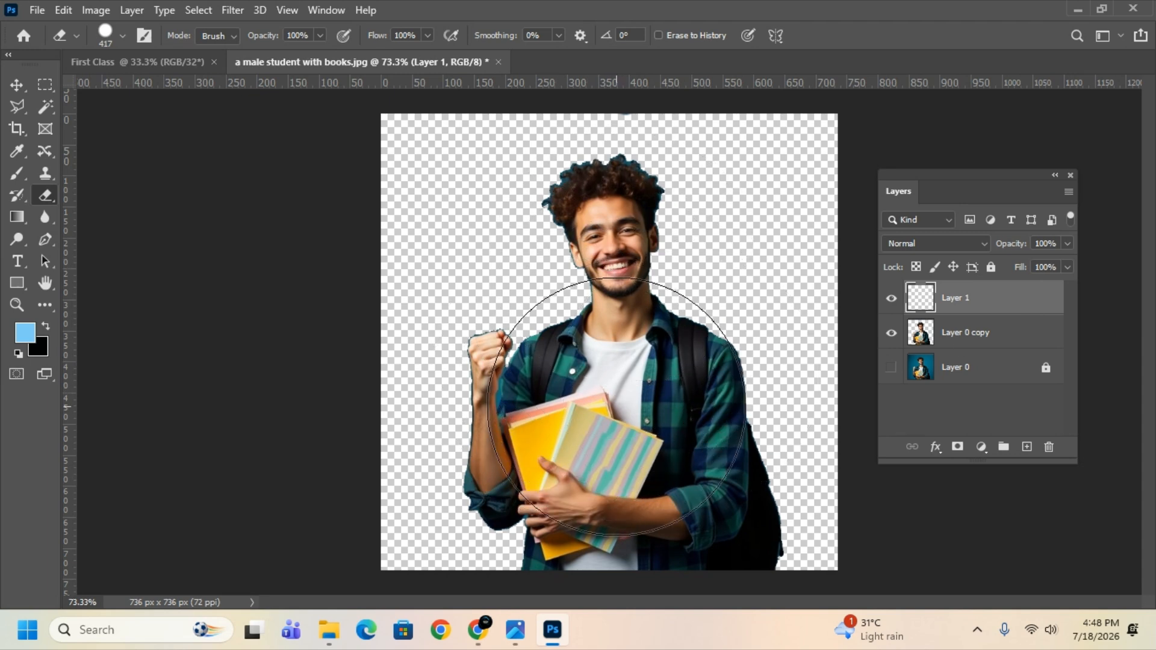
pyautogui.click(16, 85)
pyautogui.click(690, 402)
pyautogui.moveTo(690, 402)
pyautogui.mouseDown()
pyautogui.moveTo(653, 397)
pyautogui.moveTo(720, 400)
pyautogui.moveTo(675, 393)
pyautogui.moveTo(689, 360)
pyautogui.moveTo(693, 407)
pyautogui.mouseUp()
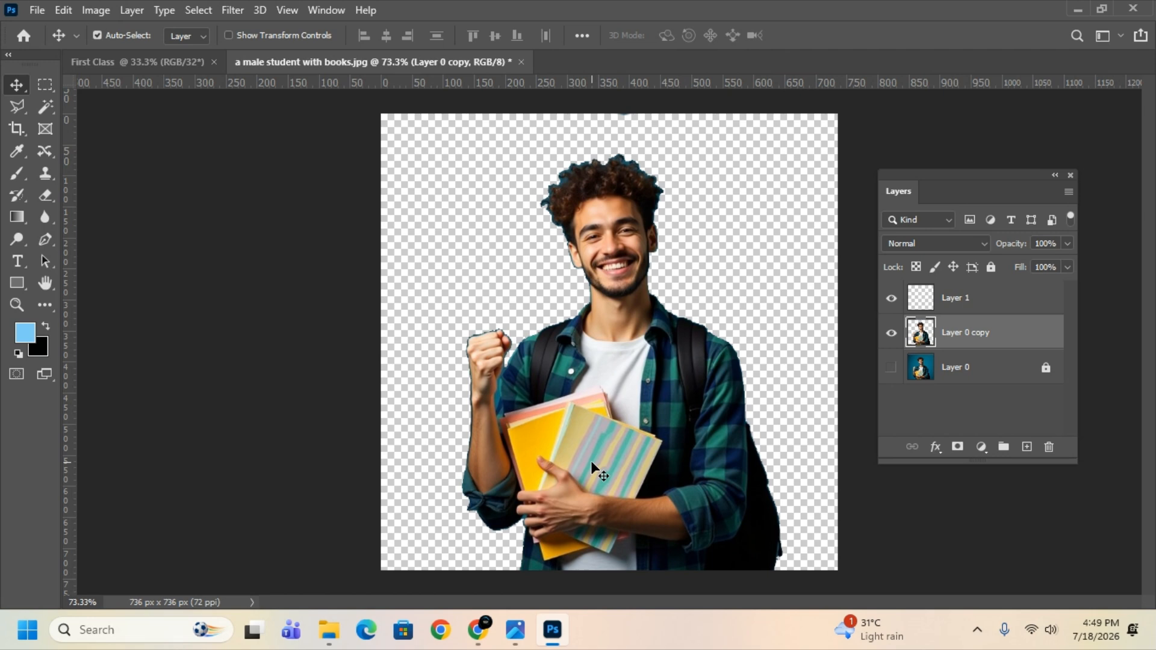
# Fill the empty Layer 1 with light blue #82c5fd and place it below the student cutout layer
pyautogui.click(1004, 298)
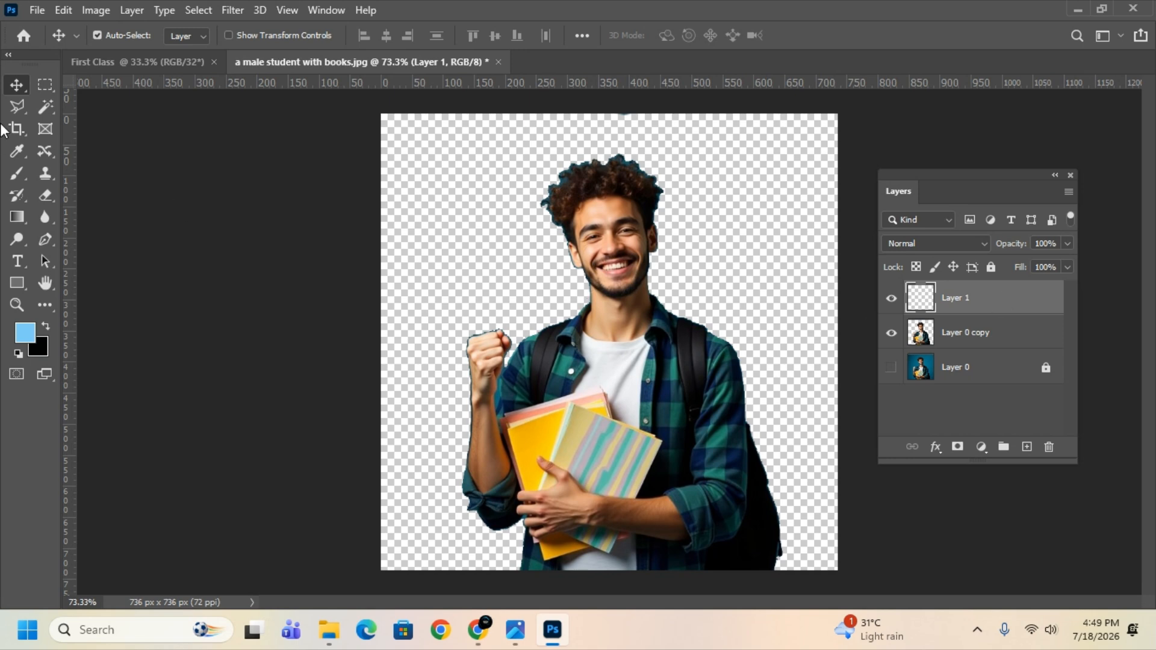
pyautogui.click(64, 11)
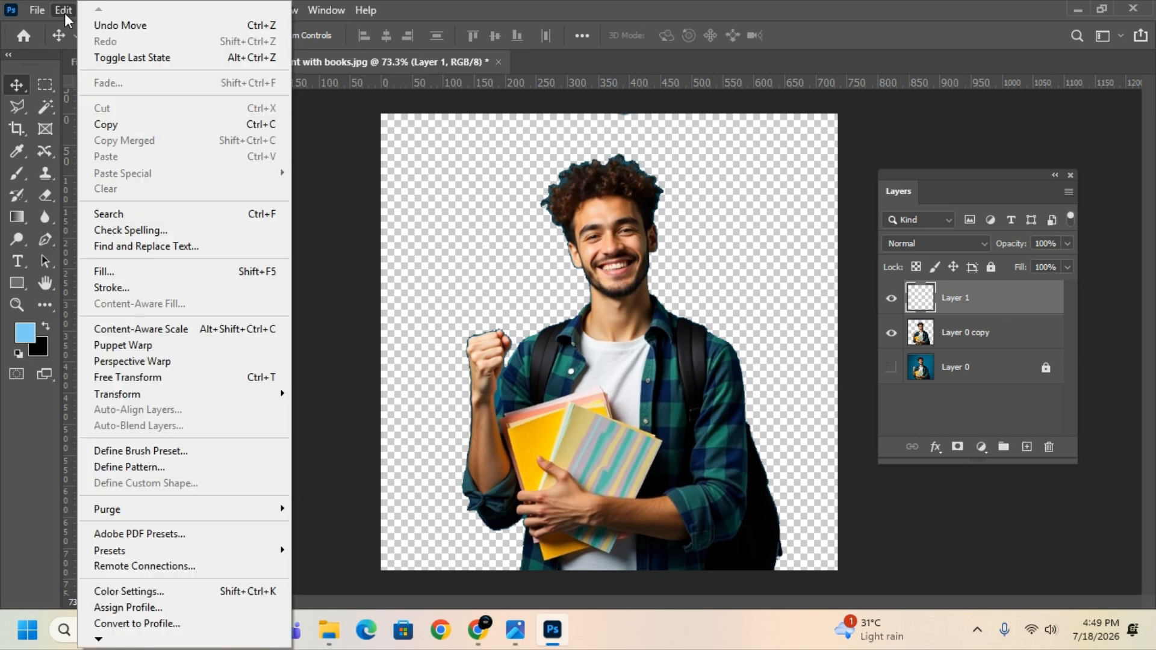
pyautogui.click(147, 276)
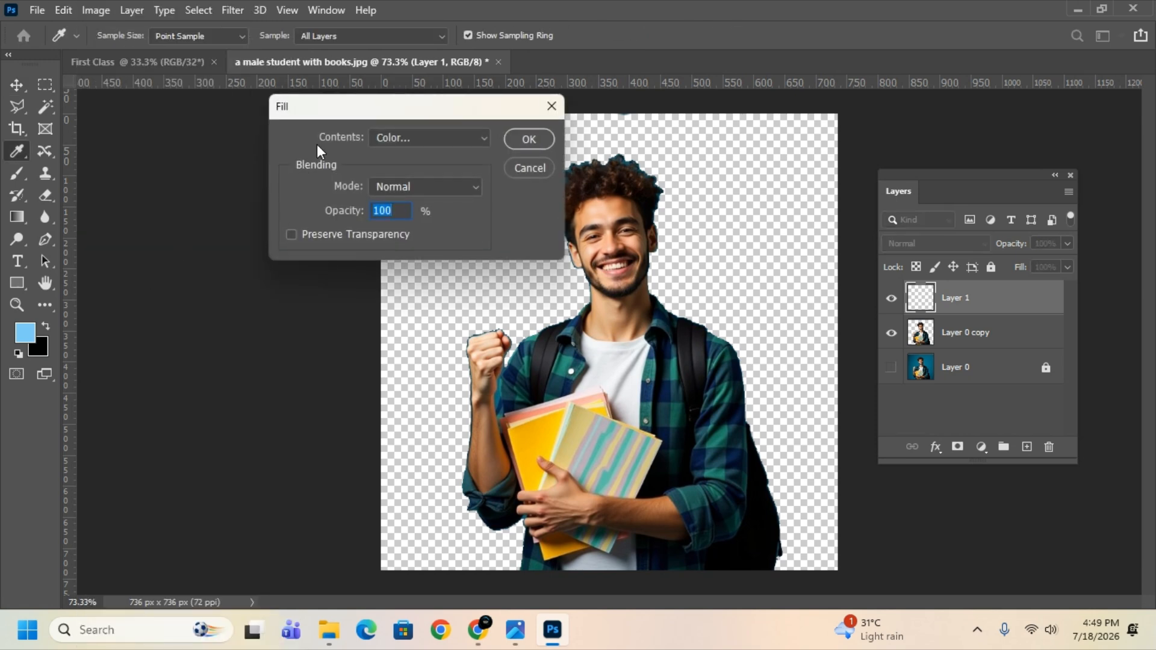
pyautogui.click(395, 135)
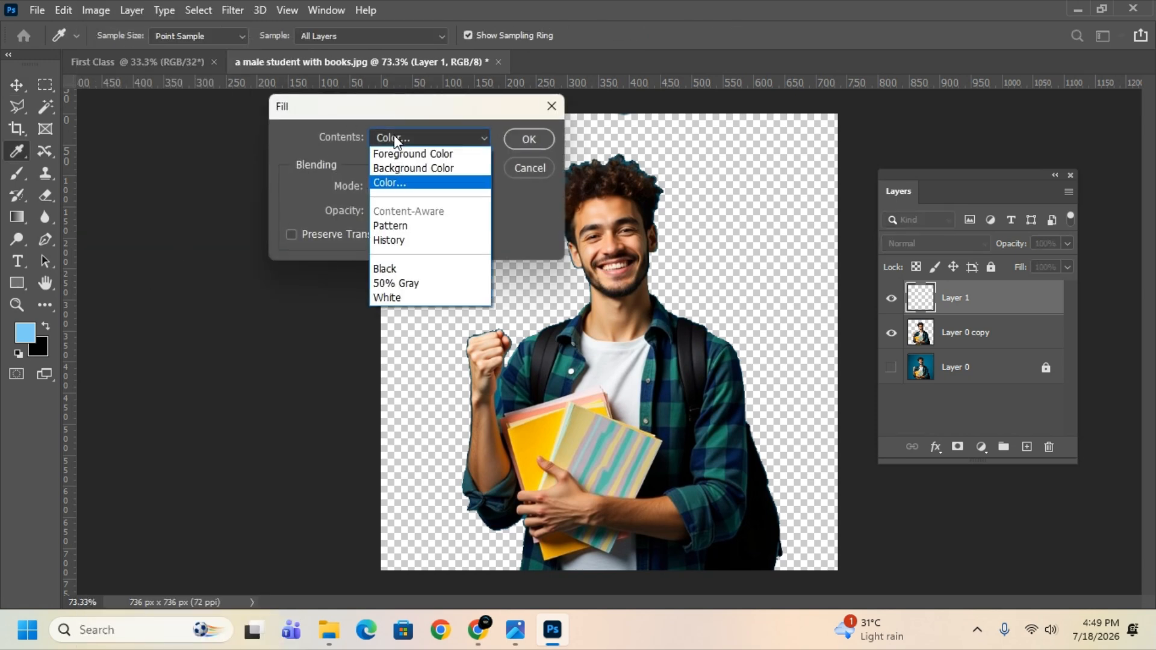
pyautogui.click(416, 185)
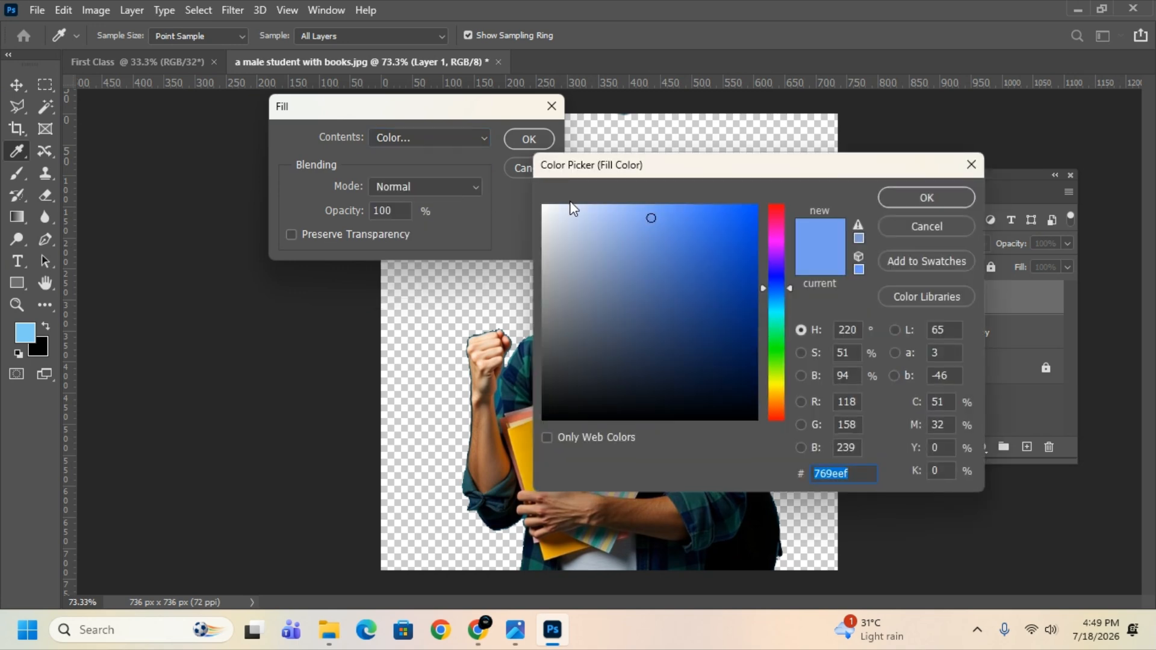
pyautogui.moveTo(611, 223)
pyautogui.mouseDown()
pyautogui.moveTo(590, 217)
pyautogui.moveTo(594, 199)
pyautogui.moveTo(619, 227)
pyautogui.moveTo(720, 203)
pyautogui.moveTo(647, 206)
pyautogui.mouseUp()
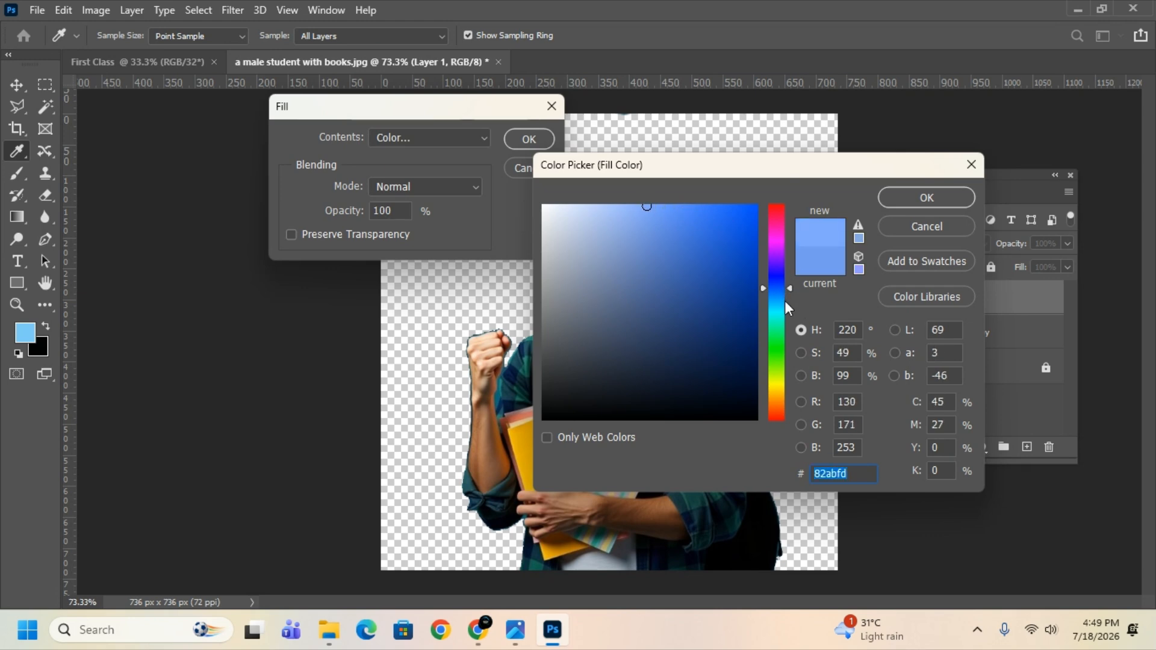
pyautogui.moveTo(790, 284); pyautogui.dragTo(790, 295)
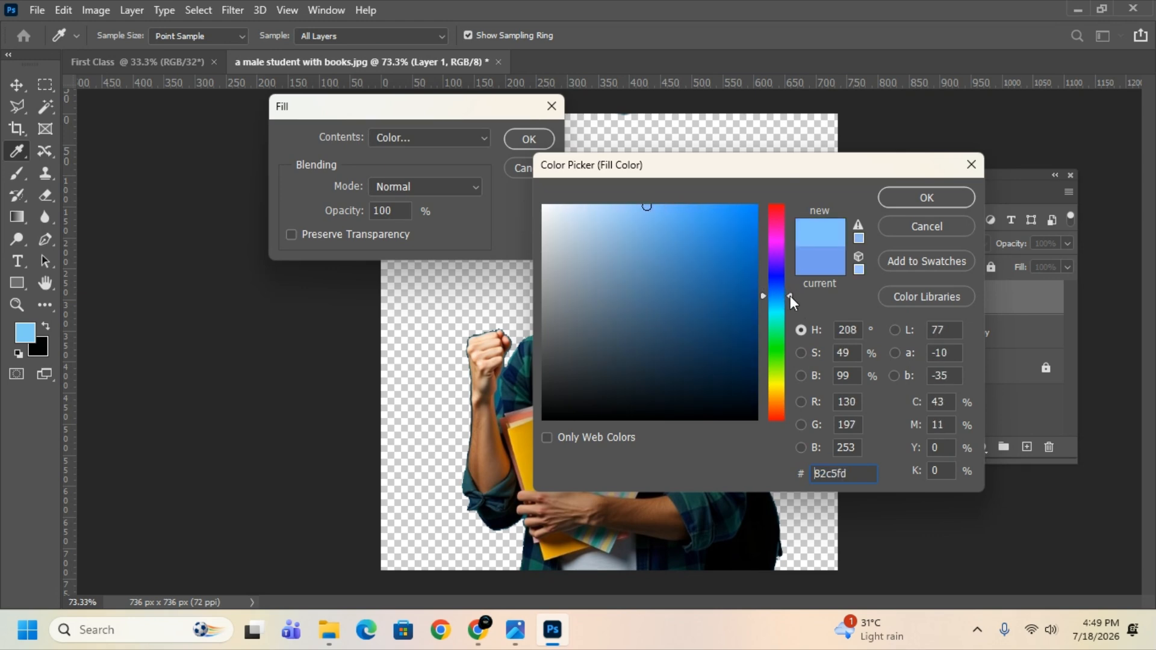
pyautogui.click(939, 194)
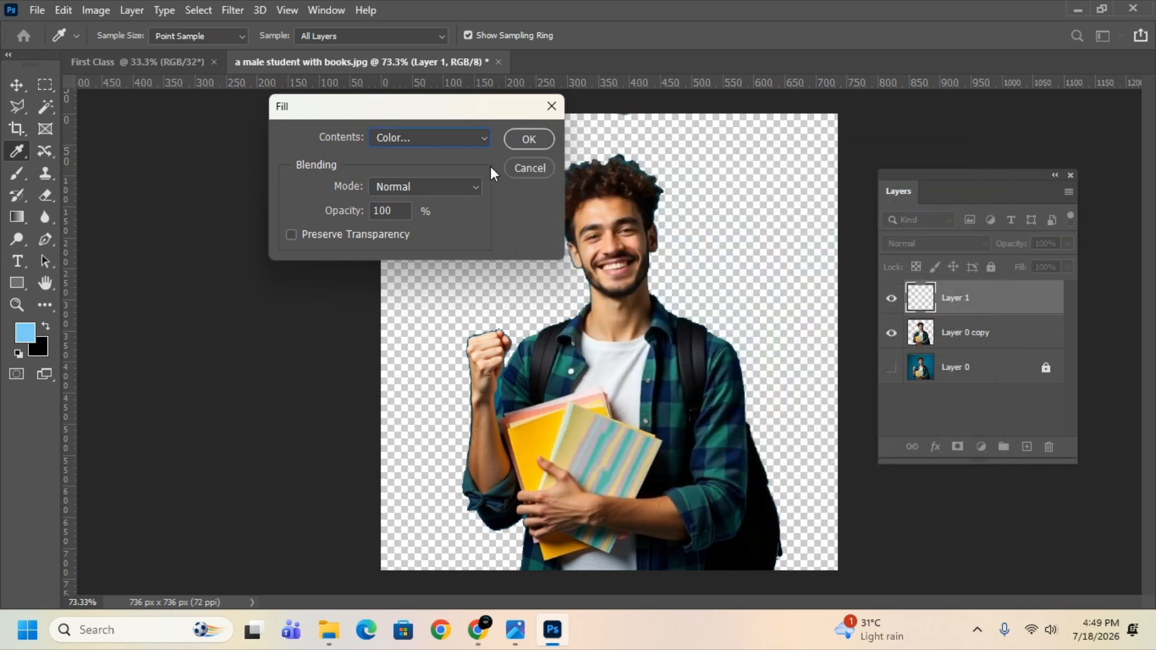
pyautogui.click(522, 143)
pyautogui.press('v')
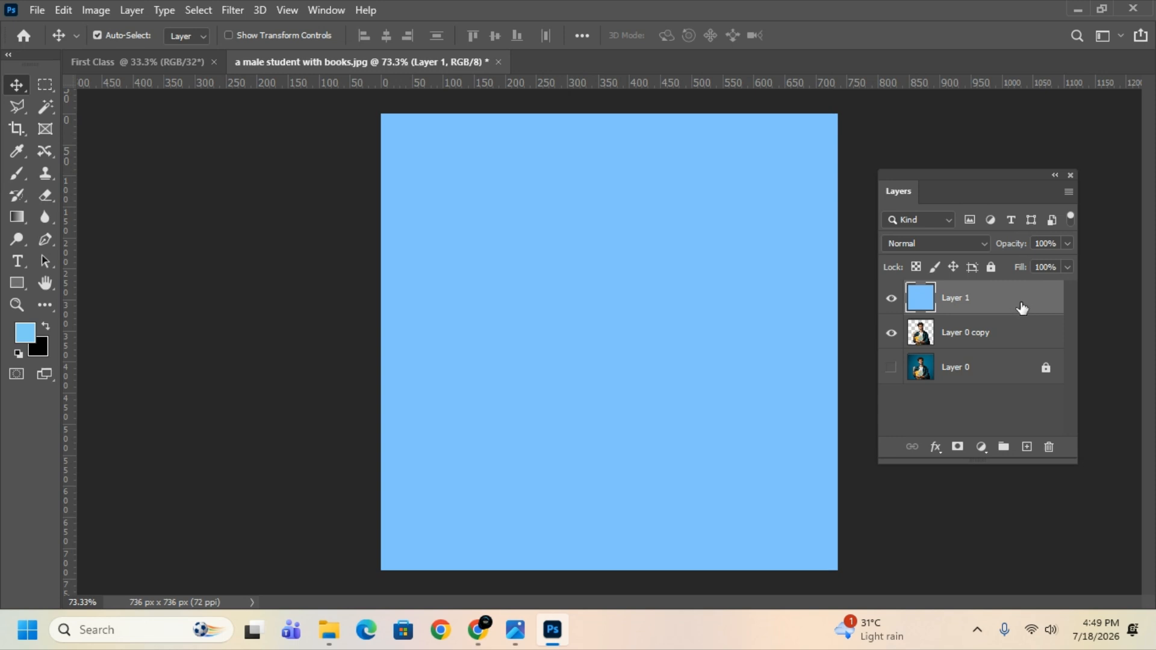
pyautogui.moveTo(1027, 305); pyautogui.dragTo(1024, 353)
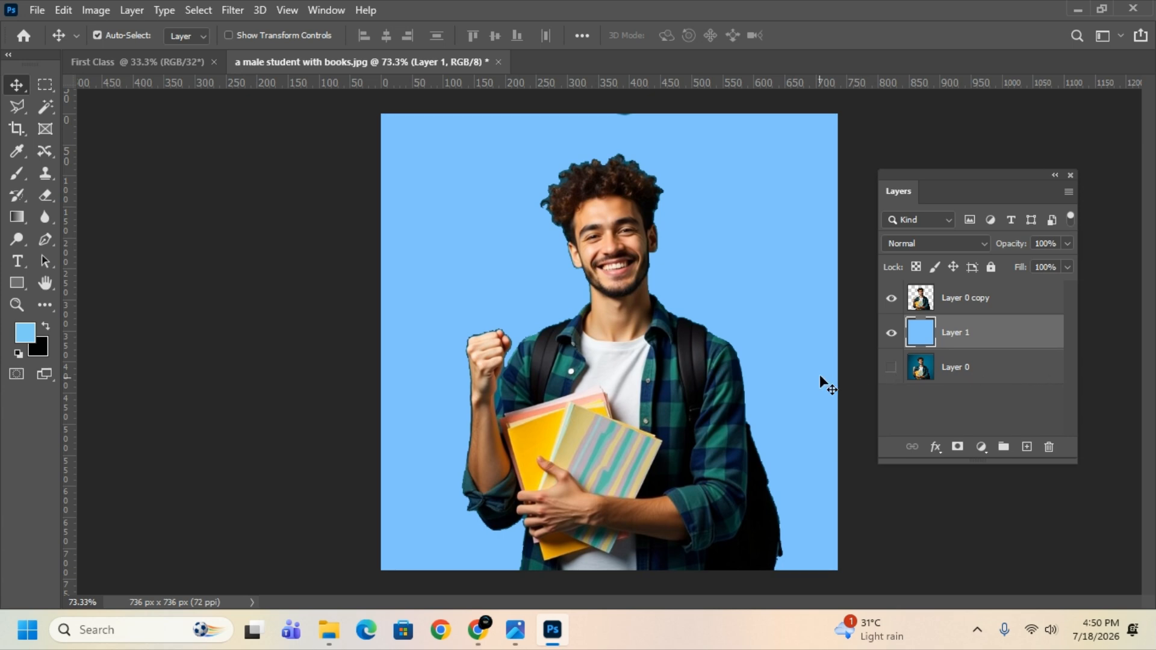
# Show and unlock the original photo layer, Layer 0, and duplicate it
pyautogui.click(891, 369)
pyautogui.click(1023, 375)
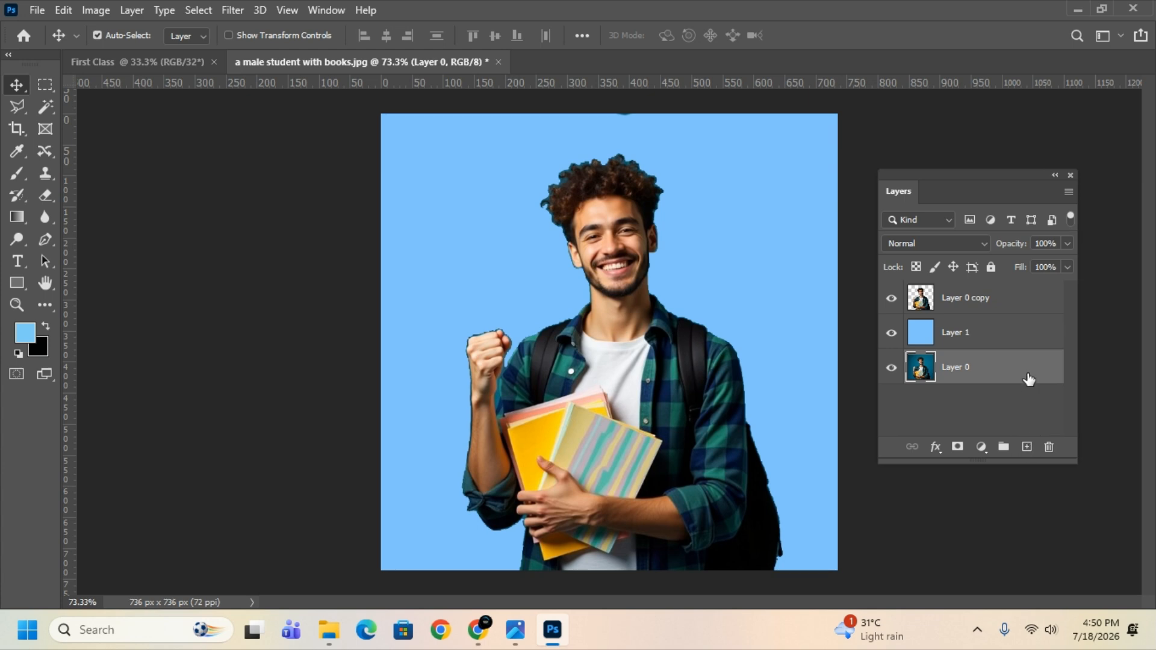
pyautogui.moveTo(1030, 382); pyautogui.dragTo(1029, 447)
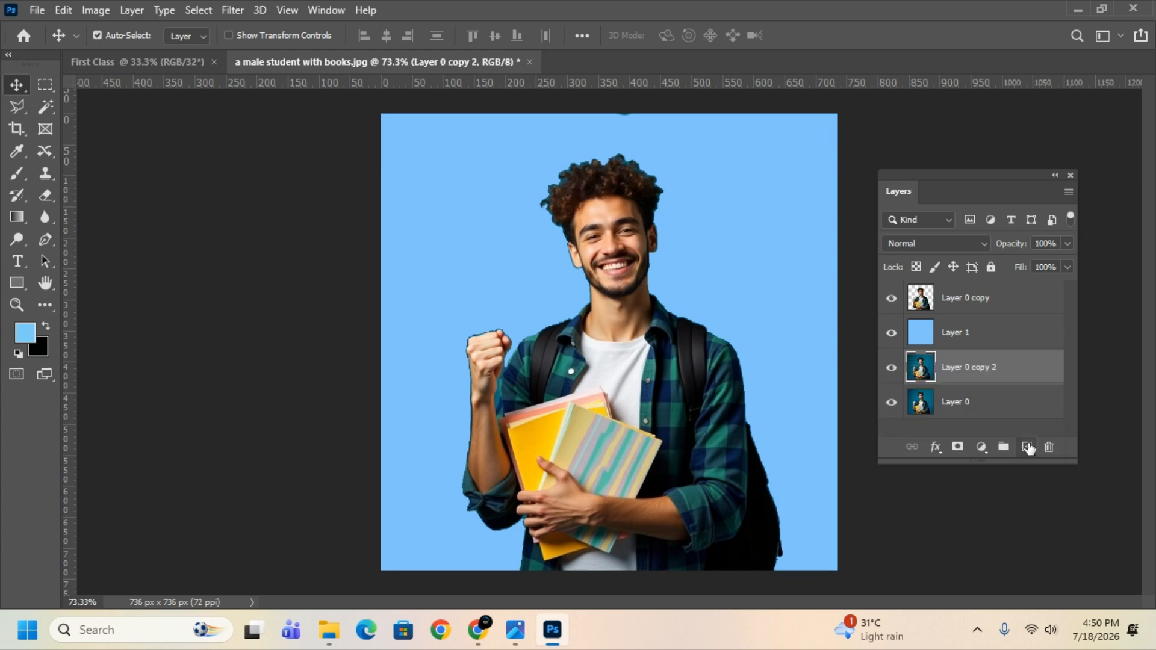
# Delete Layer 0 and duplicate the remaining full photo layer, Layer 0 copy 2
pyautogui.click(1023, 400)
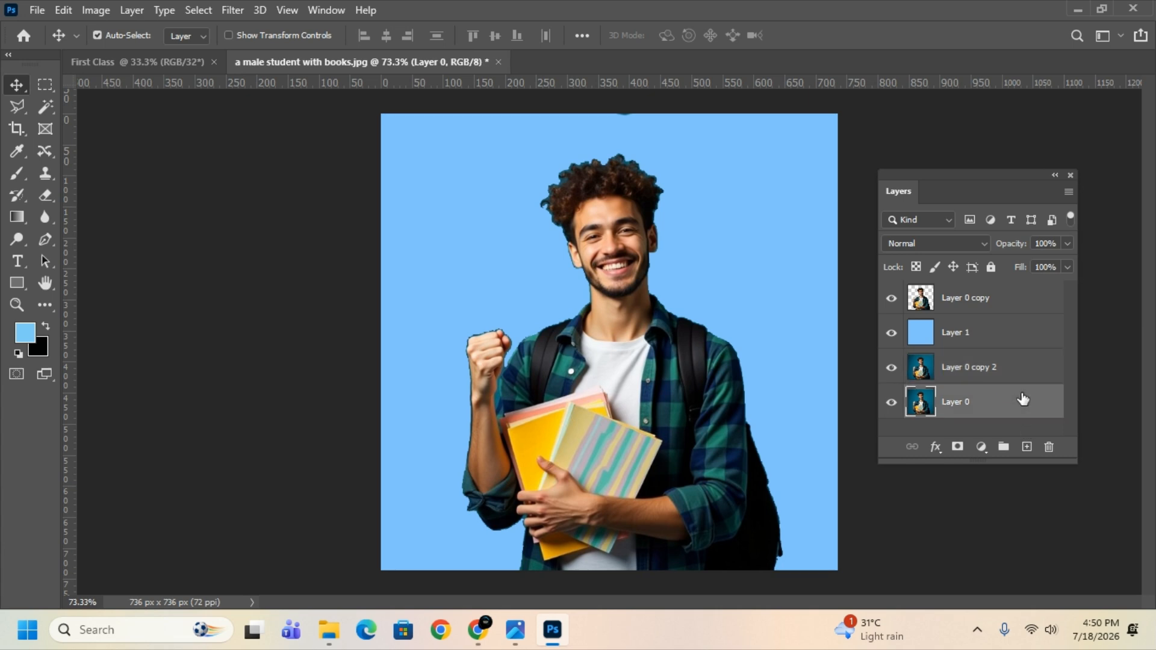
pyautogui.press('Delete')
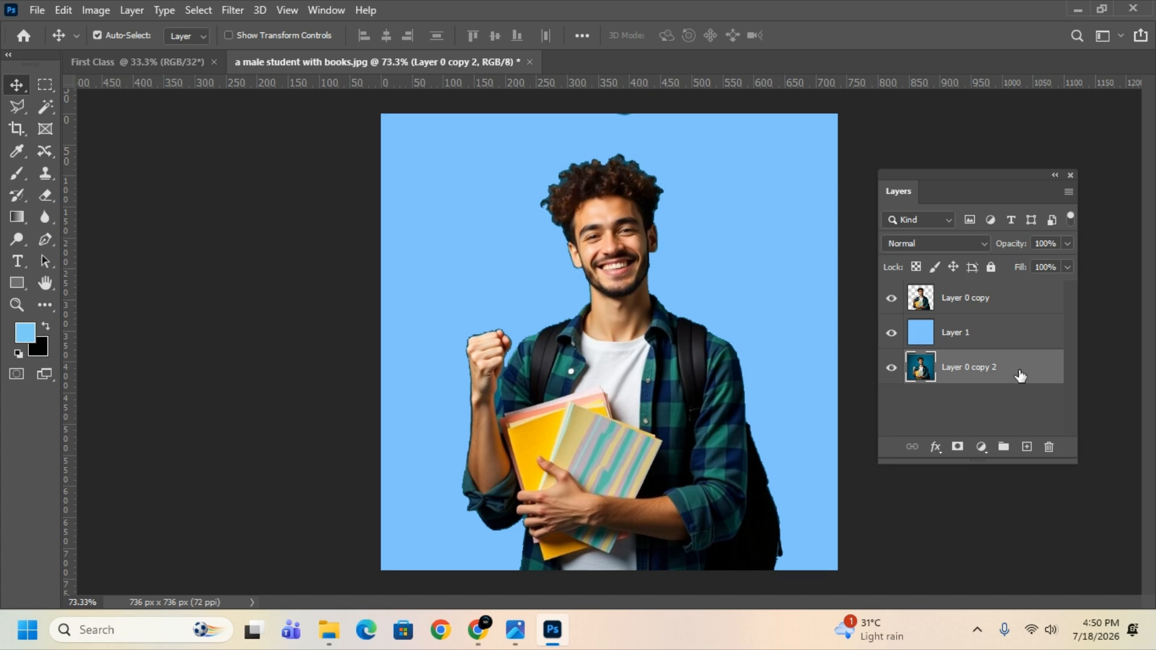
pyautogui.hotkey('ctrl', 'j')
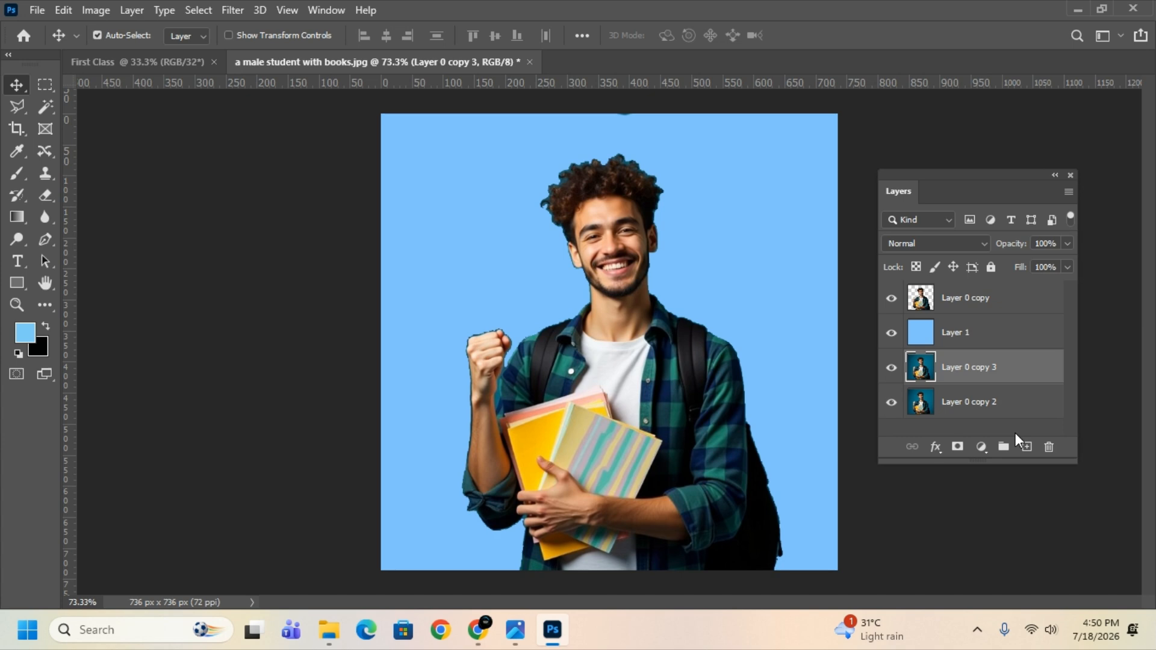
# Hide both full photo layers, Layer 0 copy 3 and Layer 0 copy 2, and lock them
pyautogui.moveTo(891, 369); pyautogui.dragTo(893, 412)
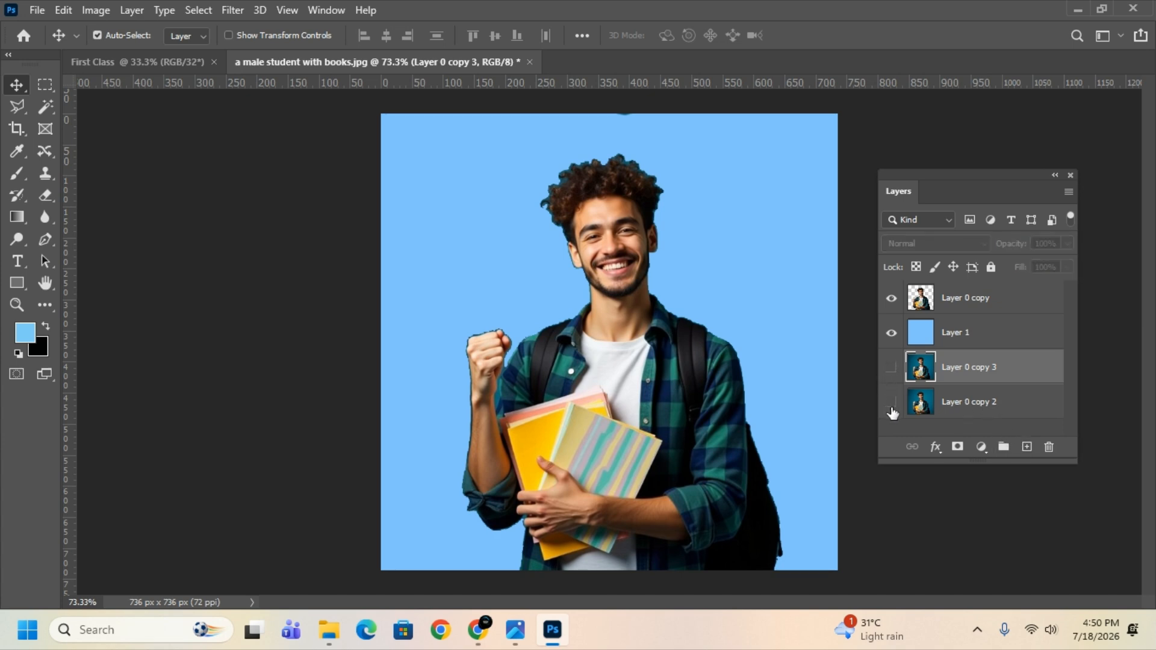
pyautogui.keyDown('shift'); pyautogui.click(1035, 405); pyautogui.keyUp('shift')
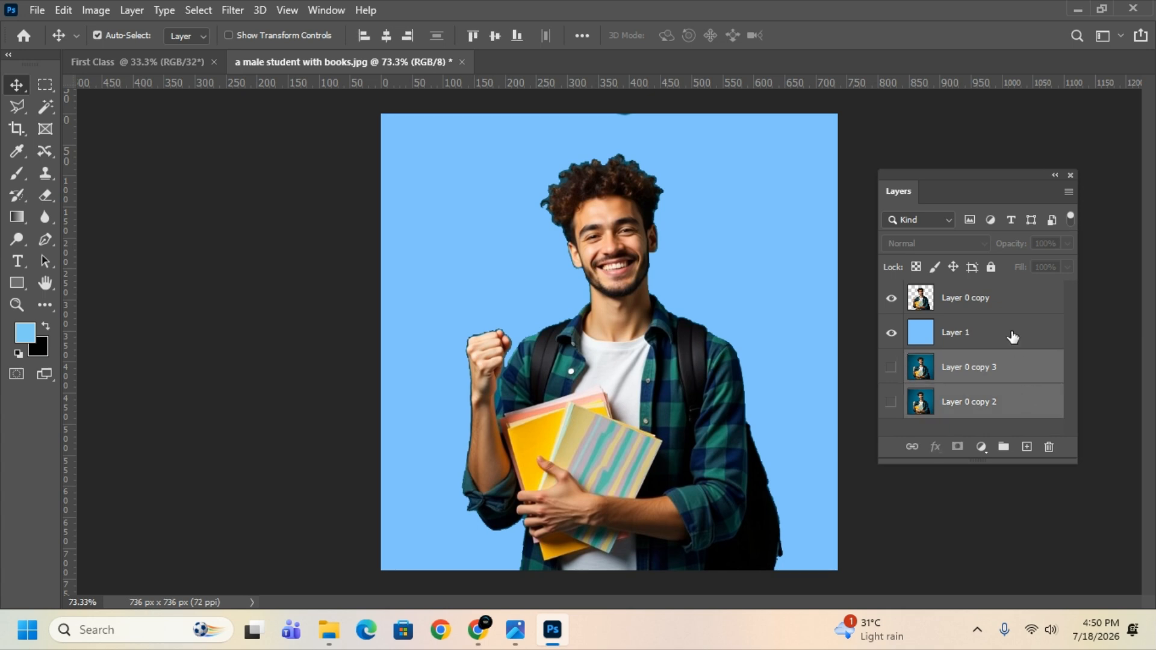
pyautogui.click(992, 268)
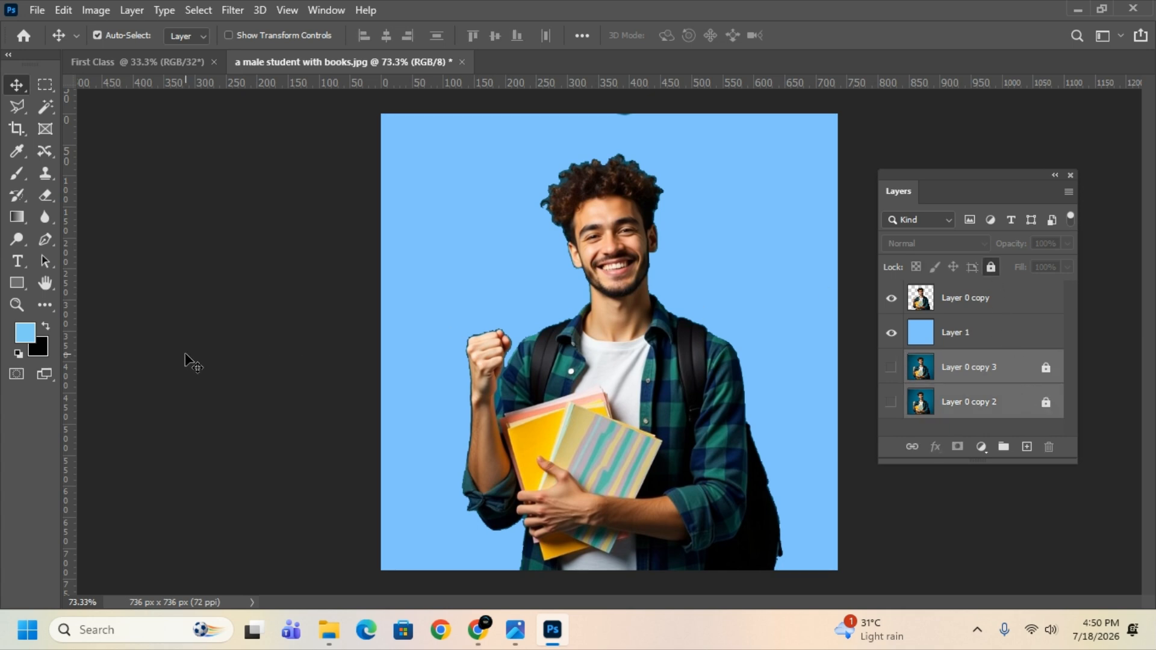
# Try merging the student cutout with the light blue Layer 1, undo the merge and deselect the layers
pyautogui.click(1000, 299)
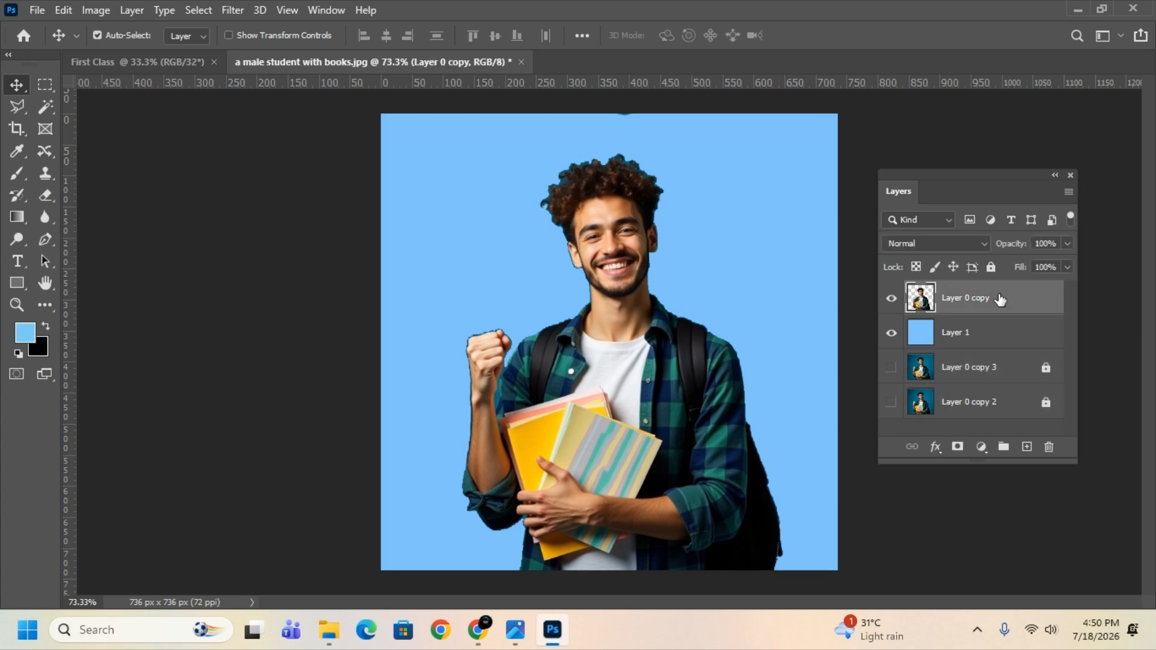
pyautogui.keyDown('shift'); pyautogui.click(1006, 331); pyautogui.keyUp('shift')
pyautogui.rightClick(1006, 331)
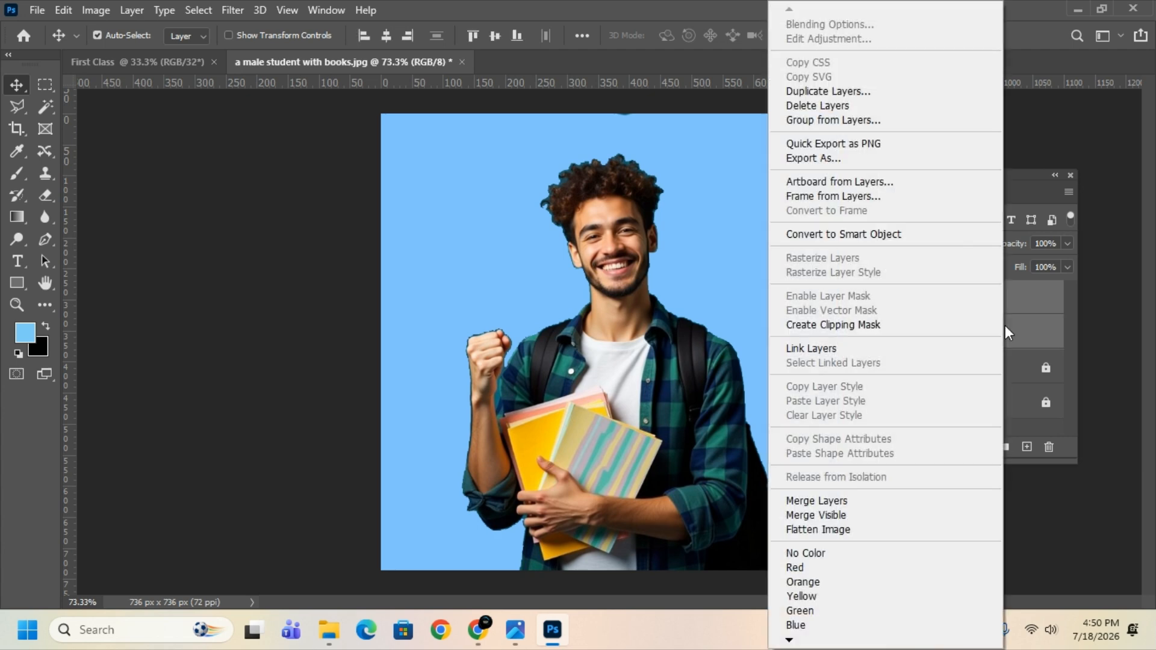
pyautogui.click(897, 510)
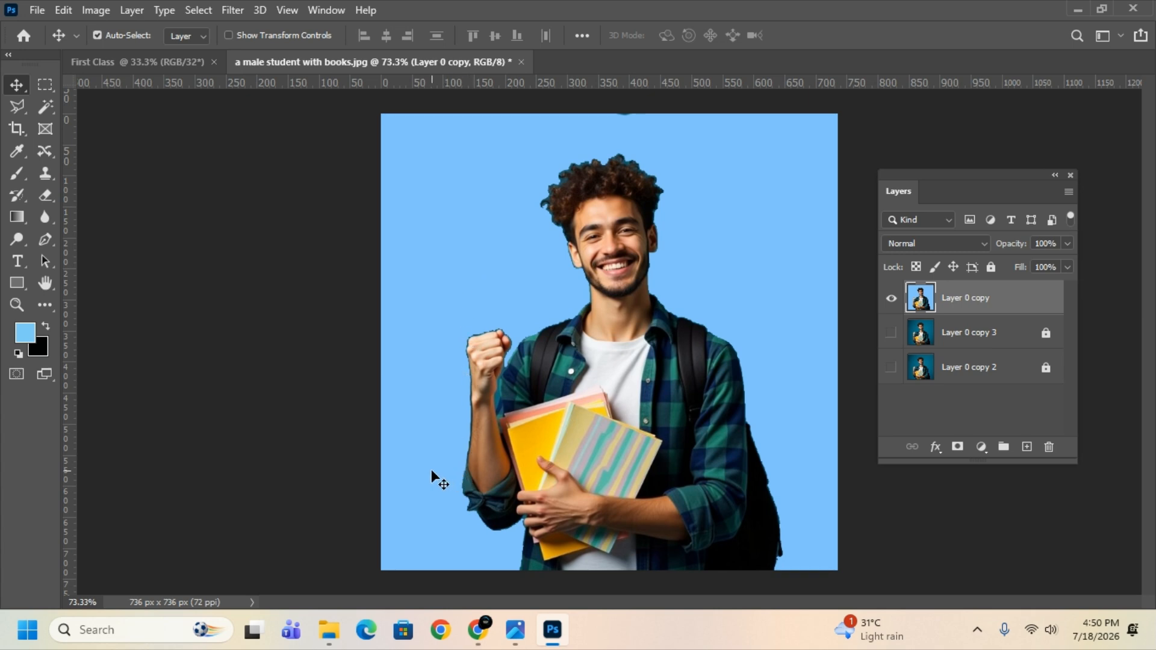
pyautogui.hotkey('ctrl', 'z')
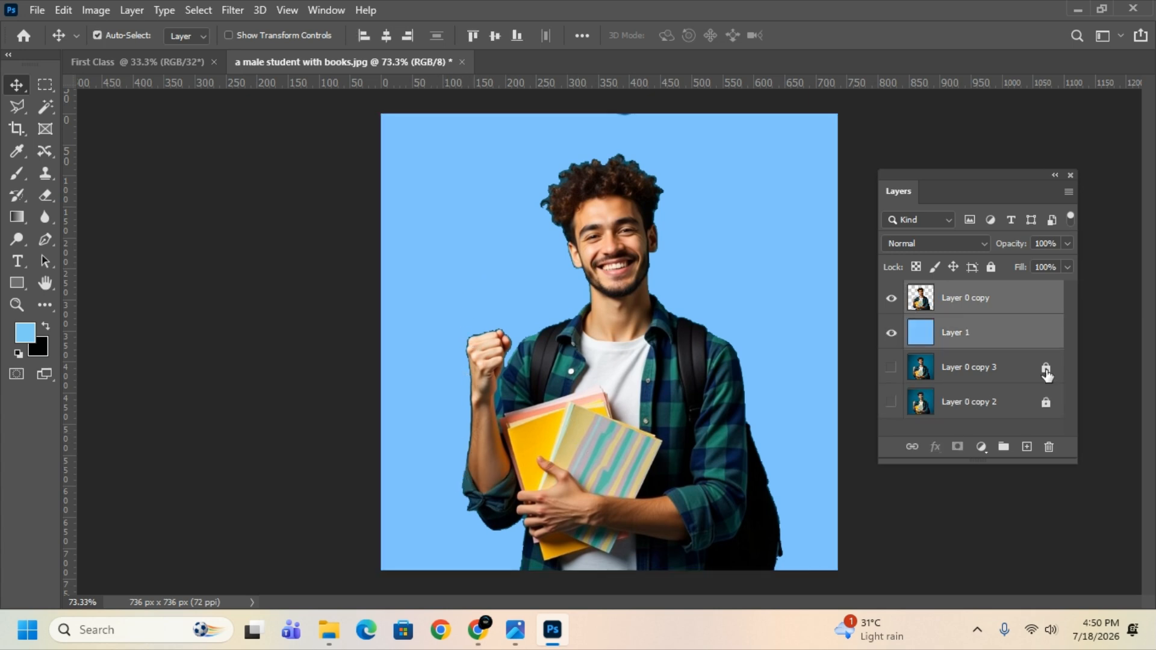
pyautogui.click(1103, 326)
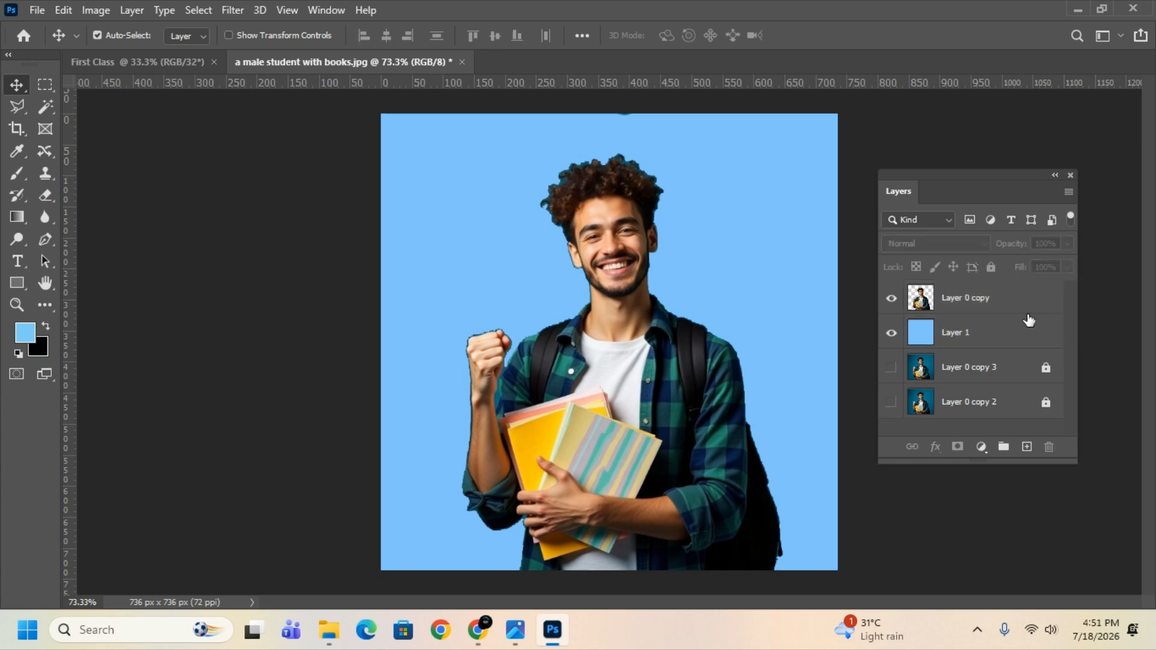
# Merge the student cutout layer, Layer 0 copy, with the light blue Layer 1 into one layer
pyautogui.click(1025, 308)
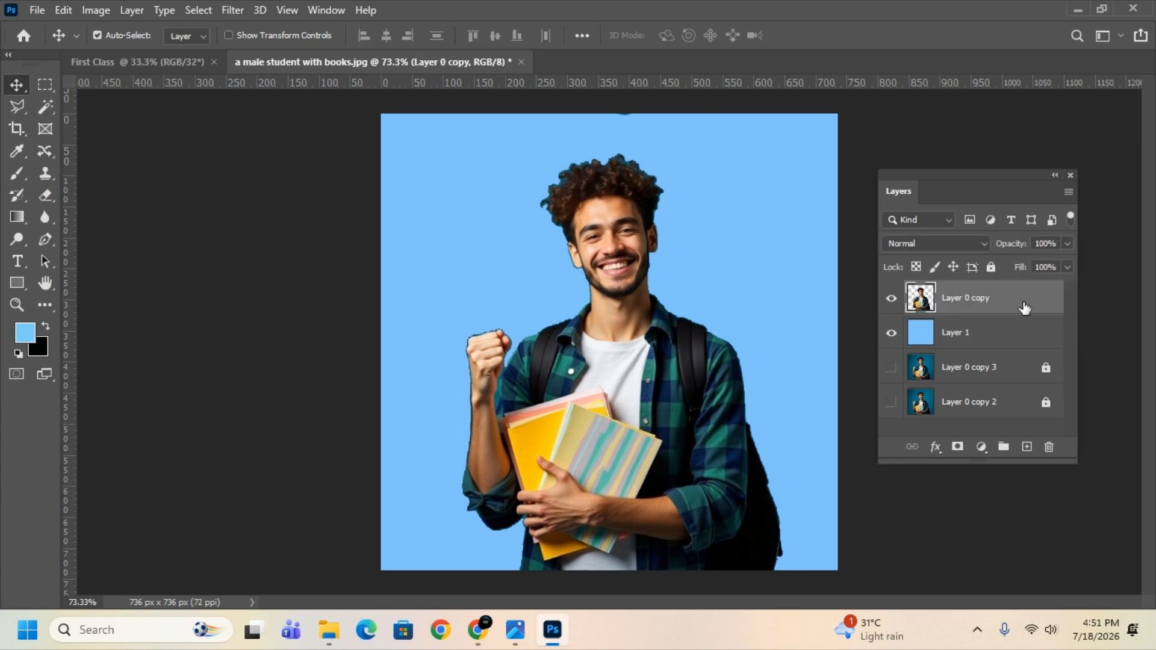
pyautogui.keyDown('ctrl'); pyautogui.click(1026, 335); pyautogui.keyUp('ctrl')
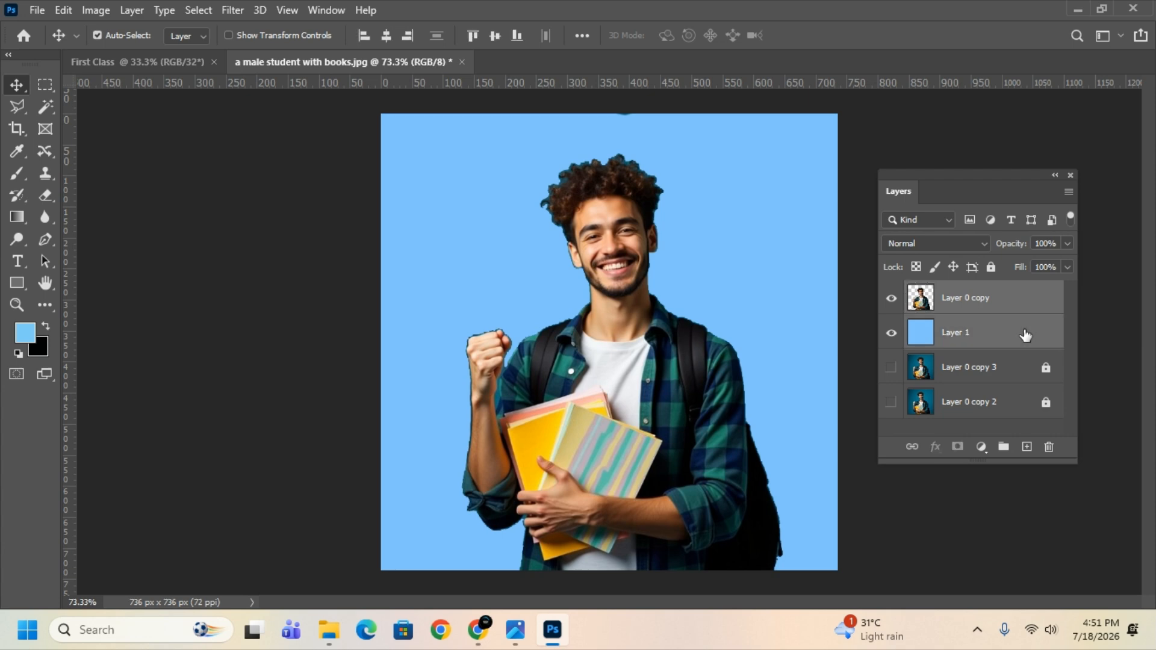
pyautogui.rightClick(1026, 335)
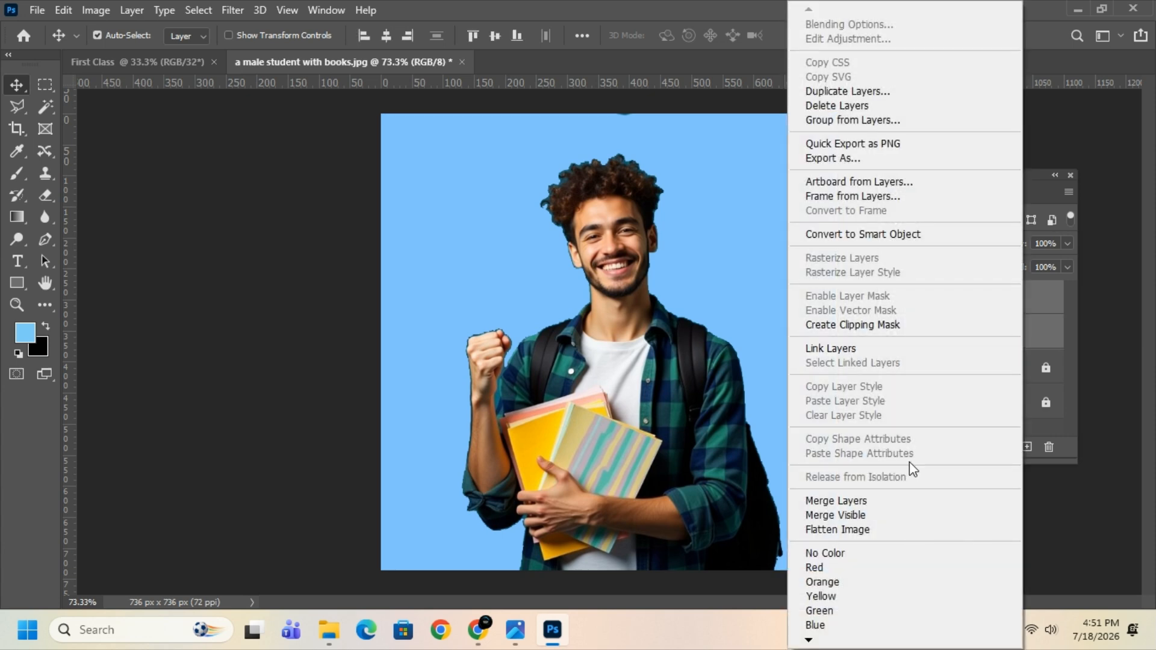
pyautogui.click(896, 502)
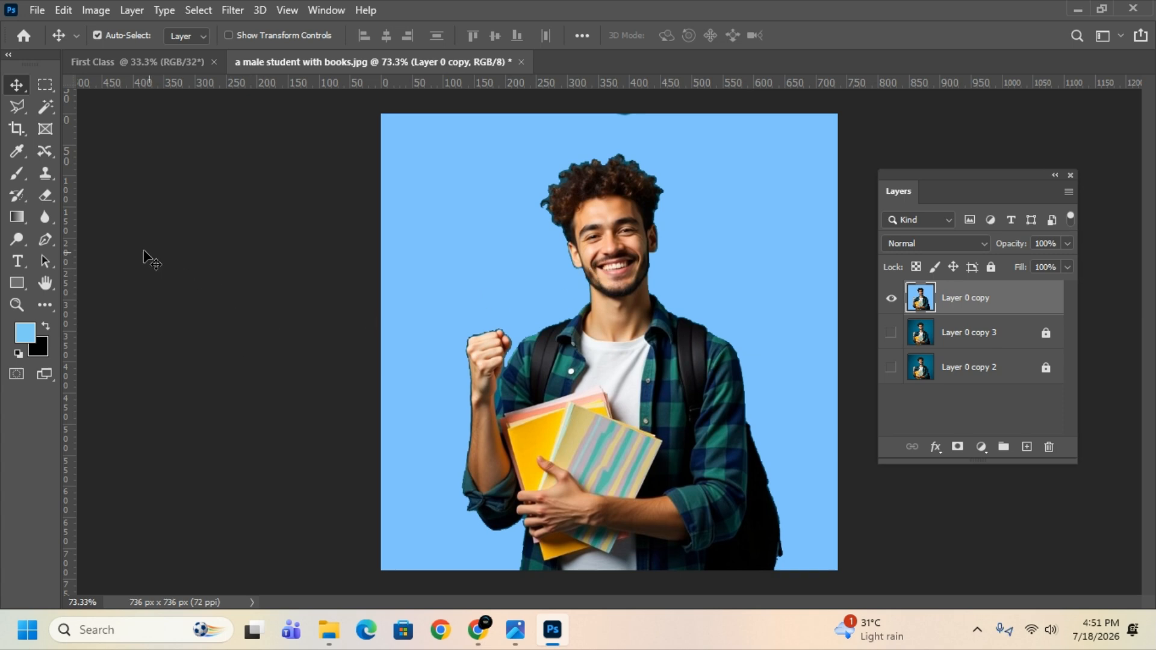
# Crop the image to the student's head and shoulders, about 324 × 392 px, with the face centred in the frame
pyautogui.click(20, 126)
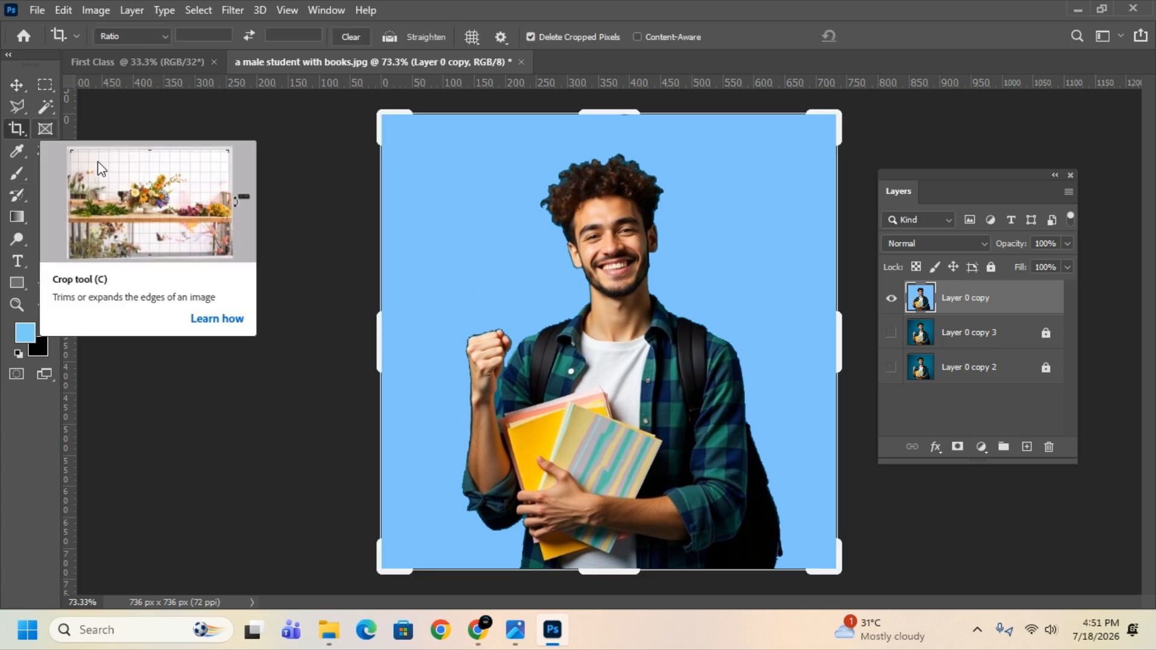
pyautogui.moveTo(377, 342); pyautogui.dragTo(447, 351)
pyautogui.moveTo(774, 348); pyautogui.dragTo(713, 345)
pyautogui.moveTo(619, 570); pyautogui.dragTo(619, 479)
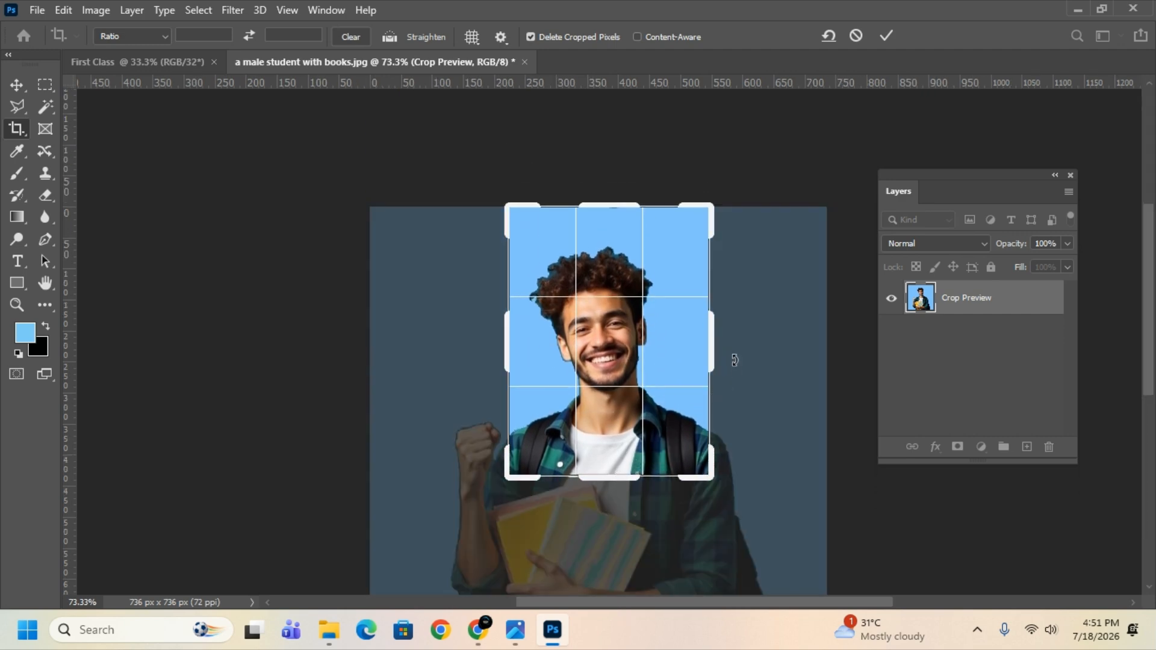
pyautogui.moveTo(716, 350); pyautogui.dragTo(715, 354)
pyautogui.moveTo(598, 201); pyautogui.dragTo(599, 219)
pyautogui.moveTo(676, 337); pyautogui.dragTo(678, 340)
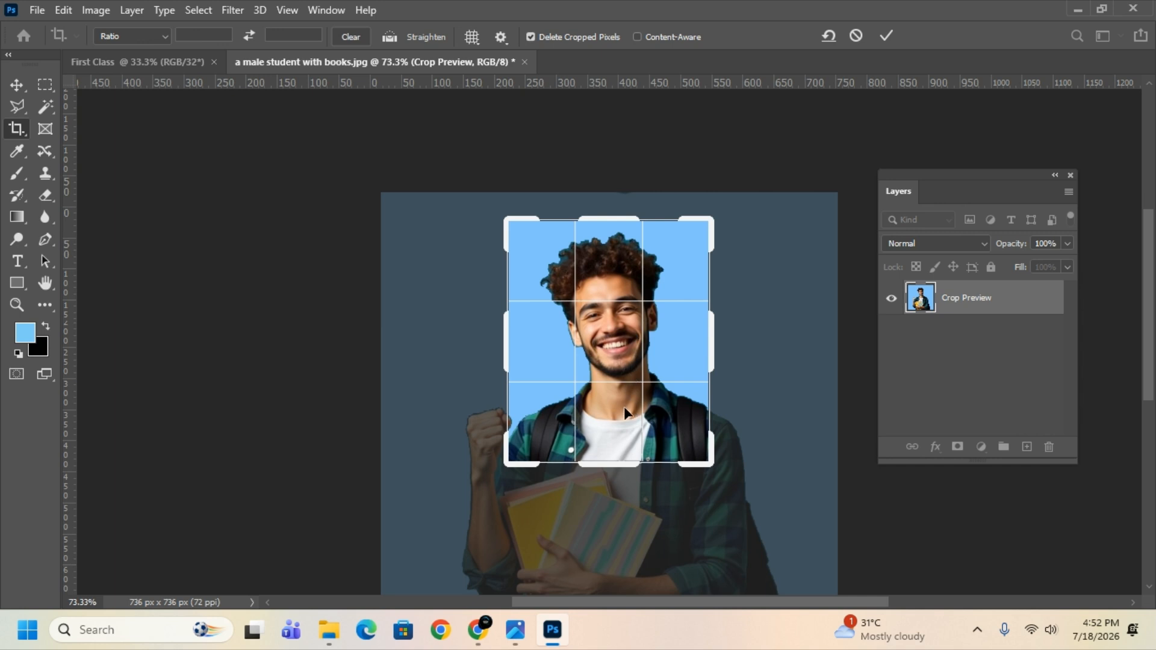
pyautogui.moveTo(617, 406); pyautogui.dragTo(609, 407)
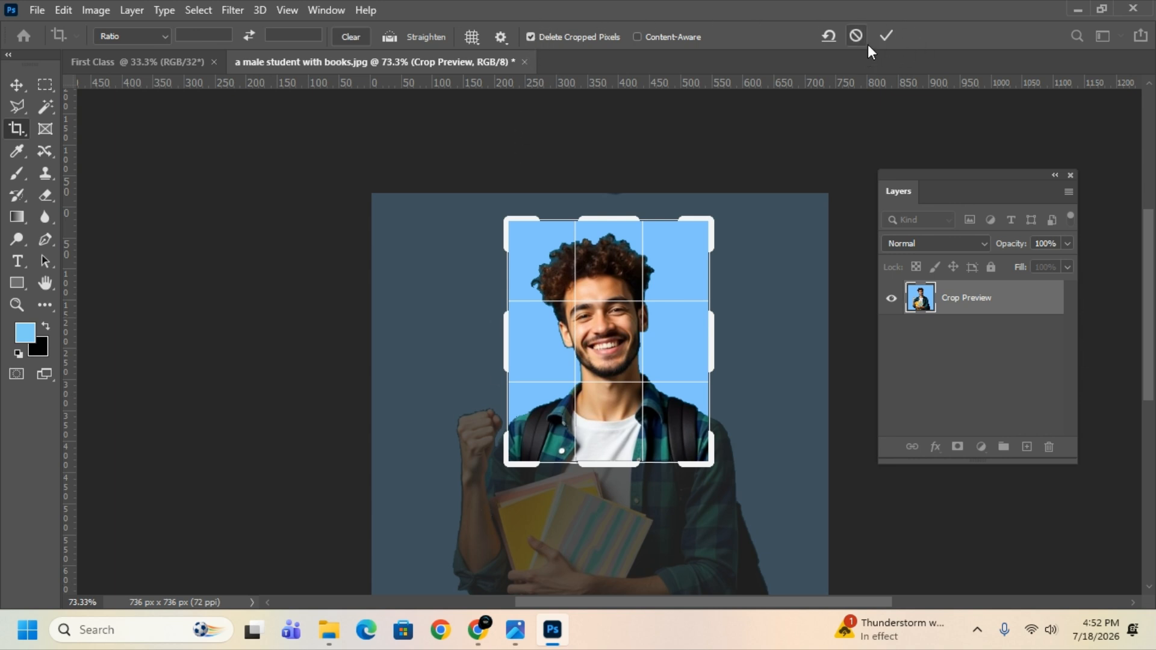
pyautogui.click(885, 36)
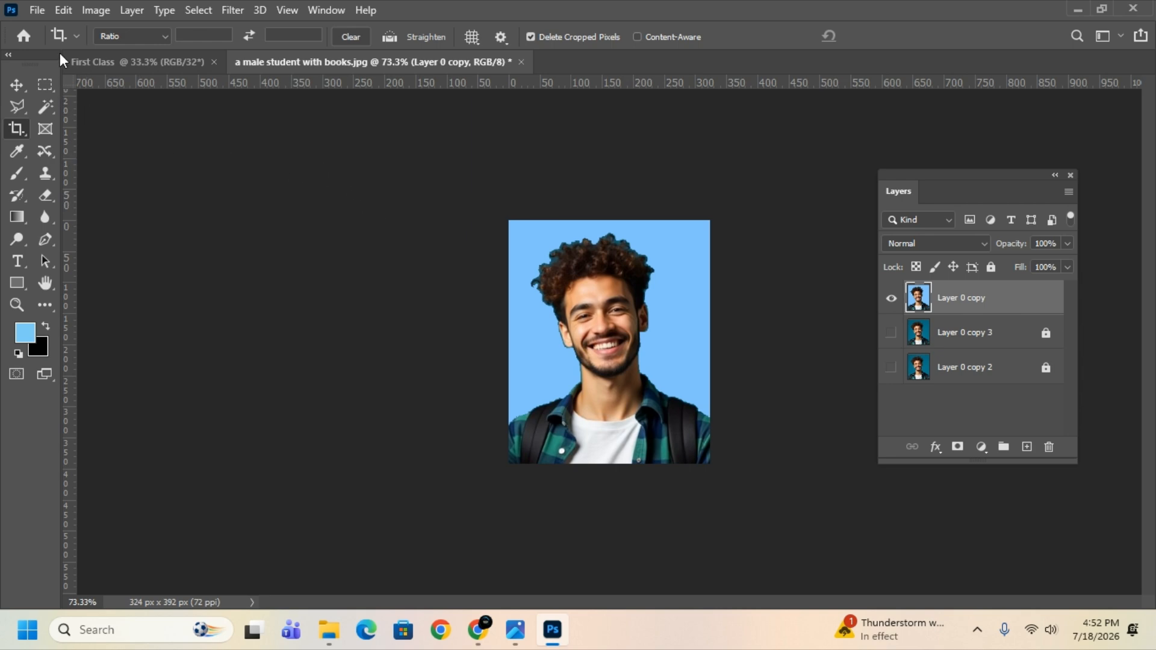
# Create a new document from the A4 print preset, 210 × 297 mm at 300 ppi, with a white background
pyautogui.click(41, 9)
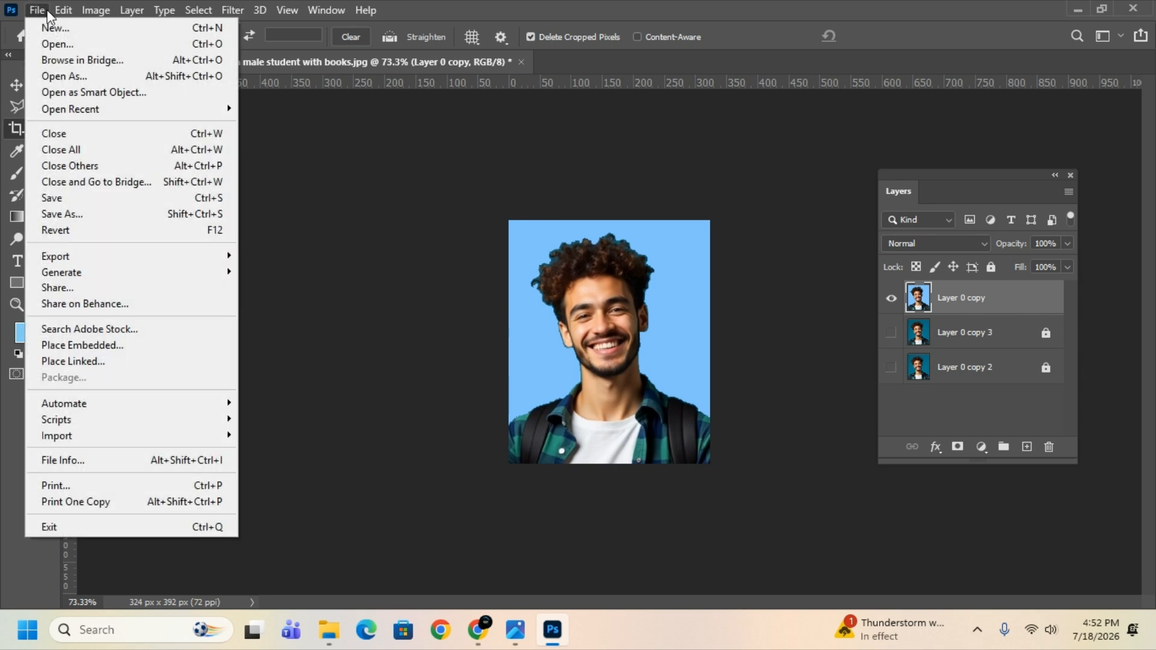
pyautogui.click(46, 12)
pyautogui.click(45, 13)
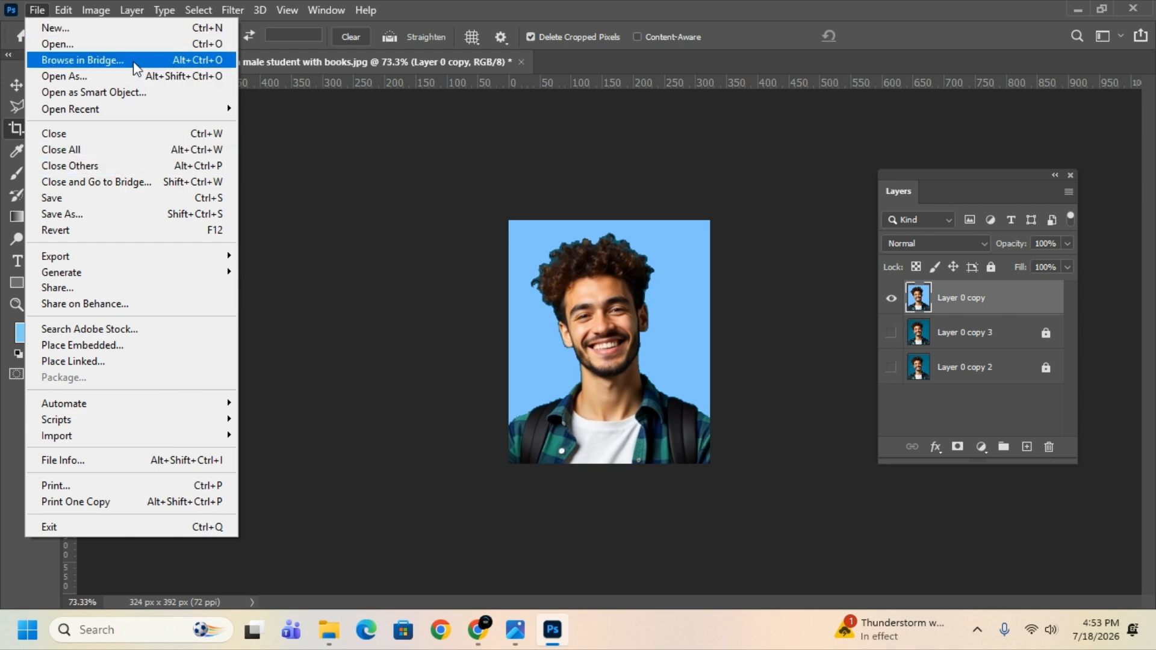
pyautogui.click(110, 35)
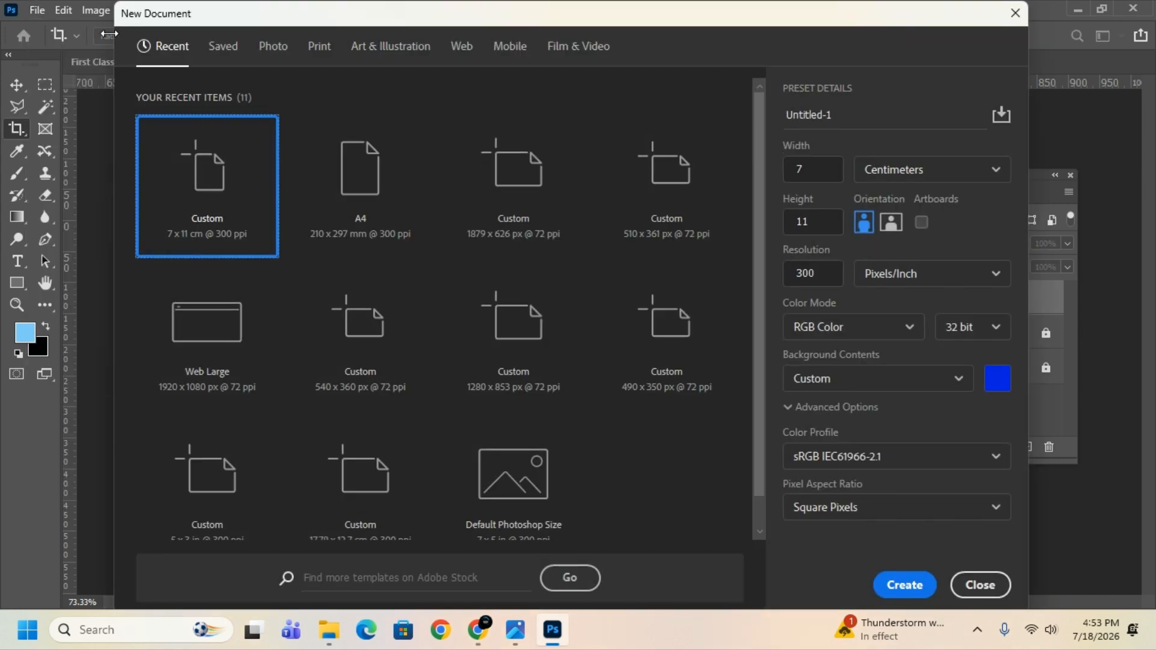
pyautogui.click(315, 60)
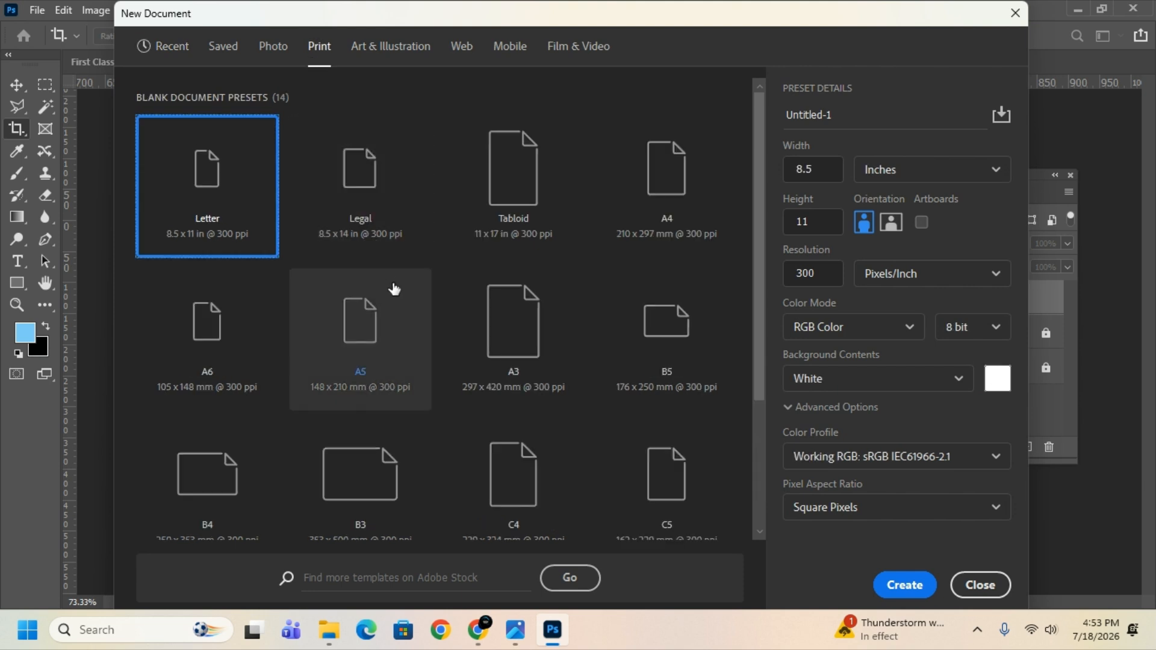
pyautogui.click(649, 167)
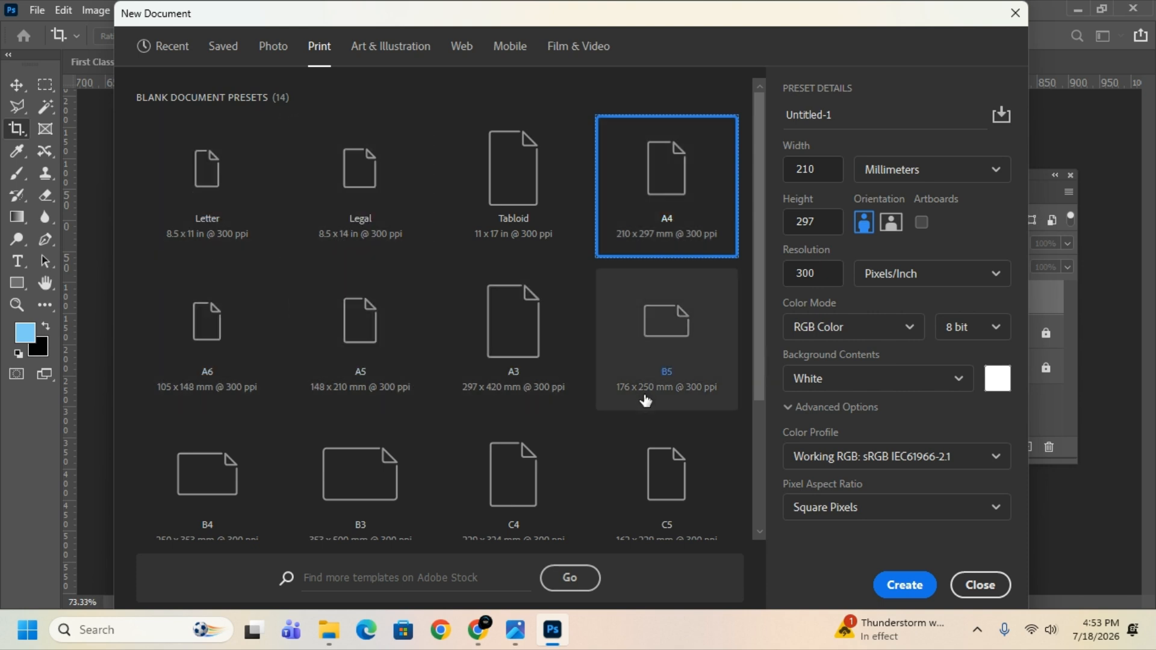
pyautogui.scroll(-2, 322, 382)
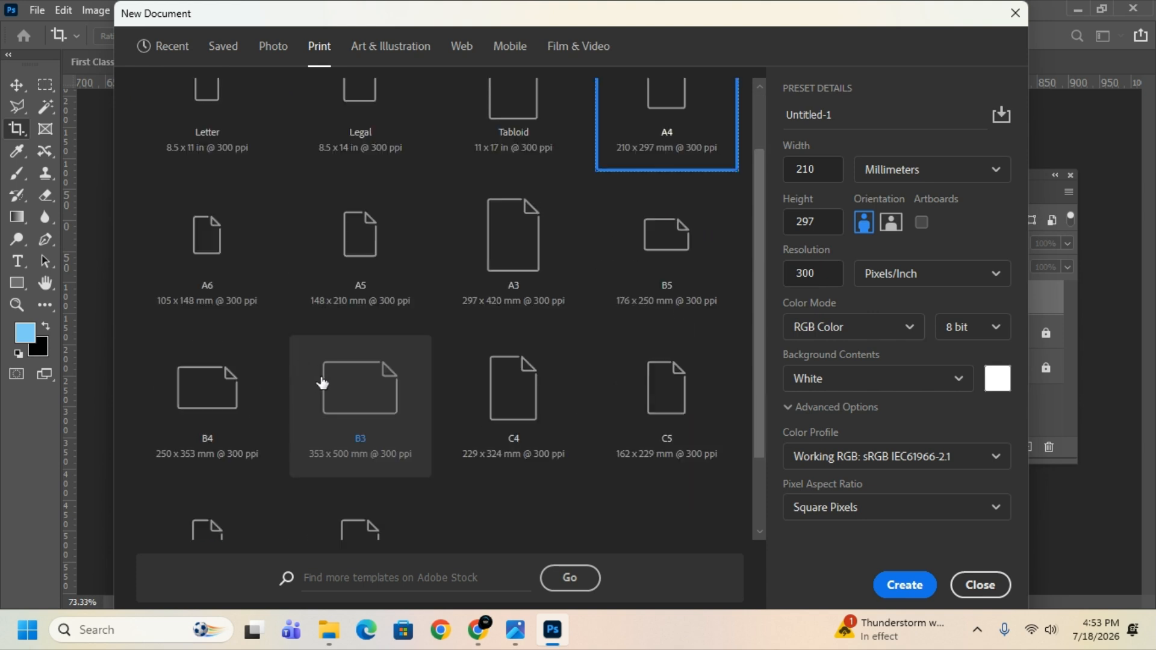
pyautogui.scroll(-2, 322, 383)
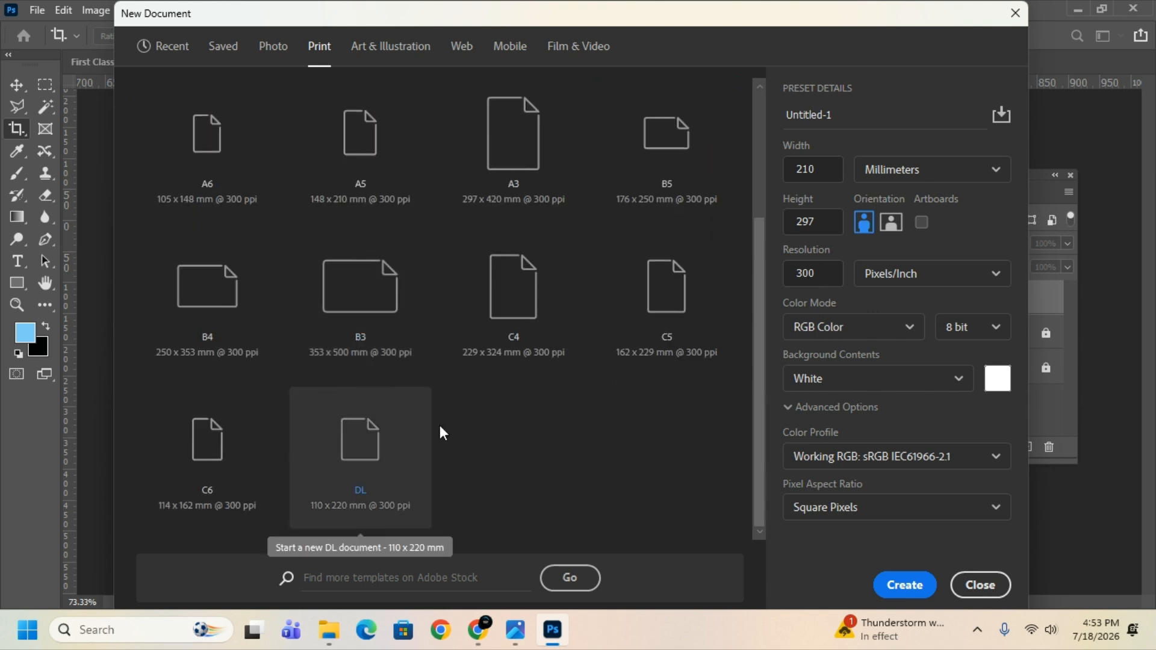
pyautogui.scroll(4, 446, 433)
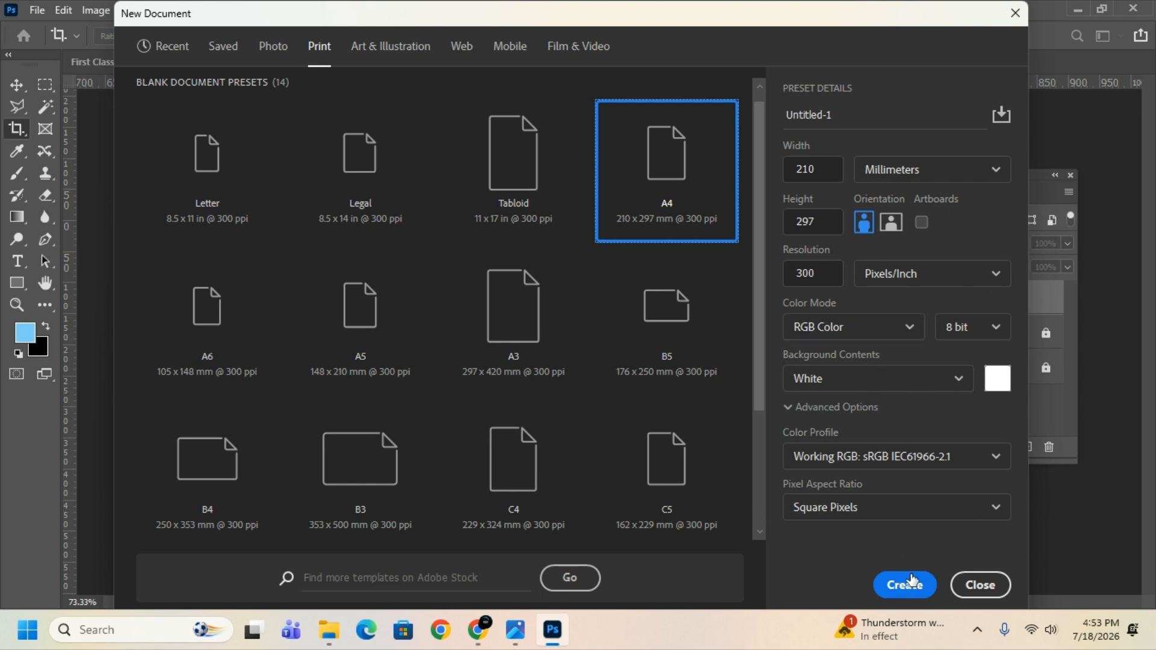
pyautogui.click(904, 587)
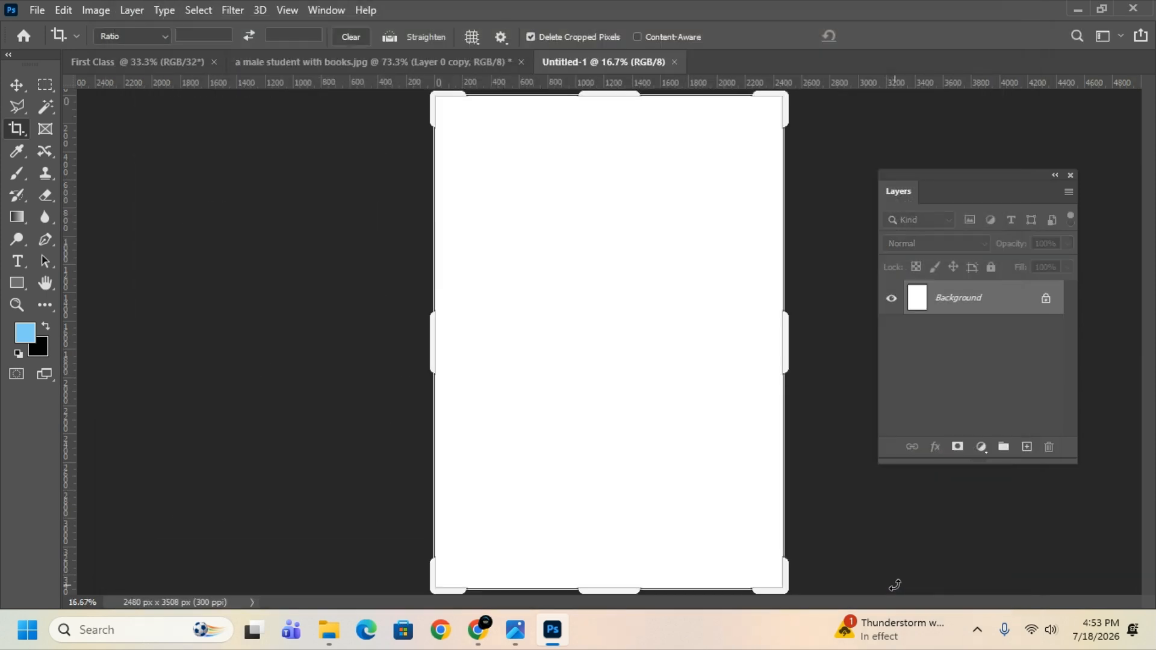
# Float the student photo document in its own window, copy the portrait onto the A4 page, and move the window clear of the page
pyautogui.click(19, 87)
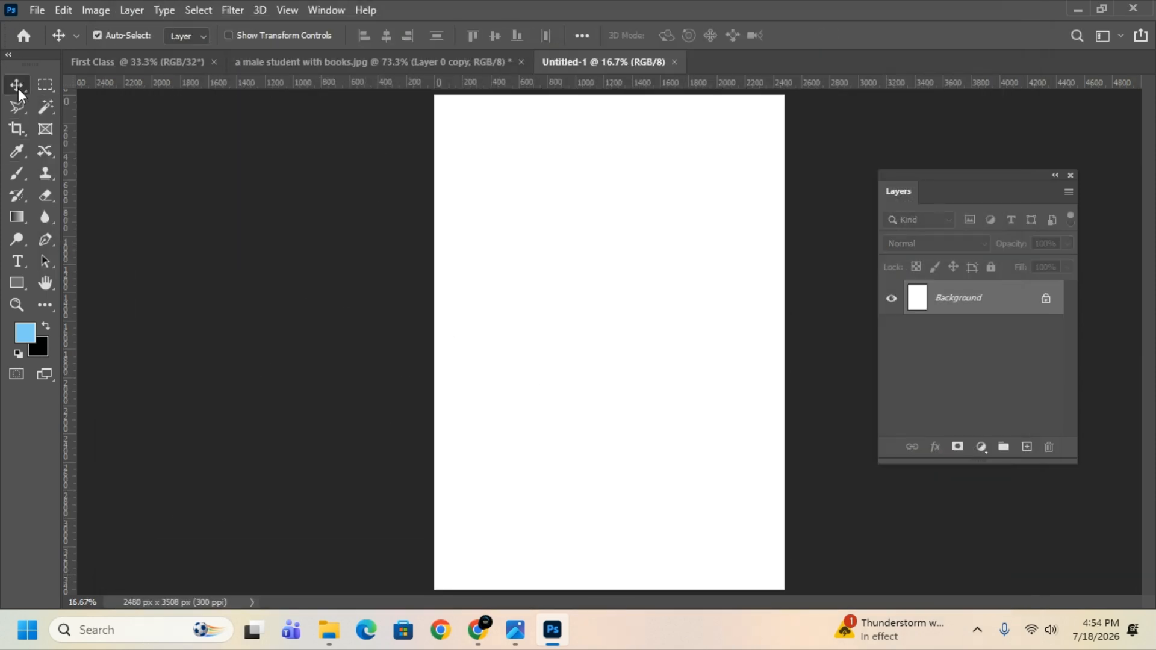
pyautogui.click(319, 62)
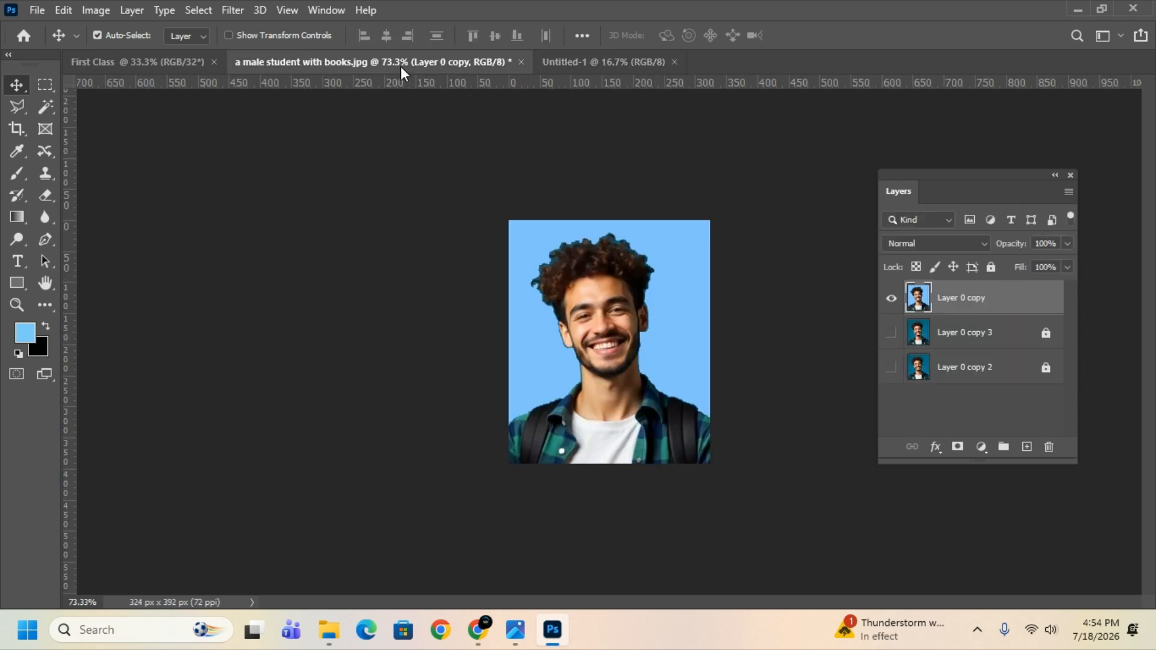
pyautogui.moveTo(400, 62); pyautogui.dragTo(406, 139)
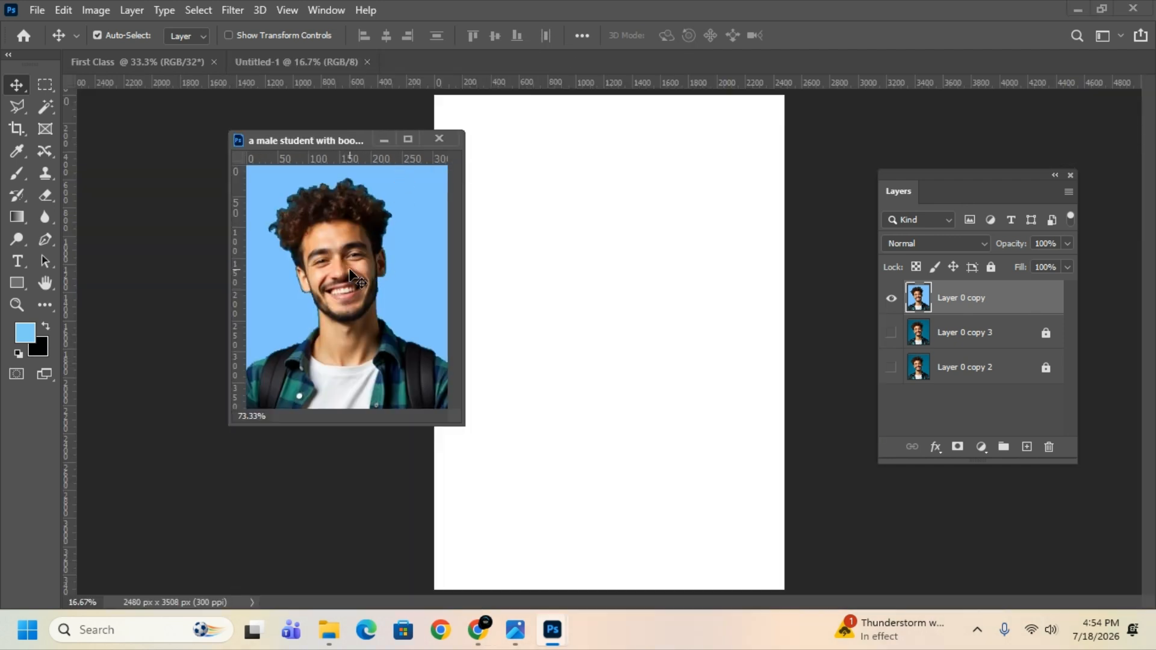
pyautogui.moveTo(349, 269); pyautogui.dragTo(605, 264)
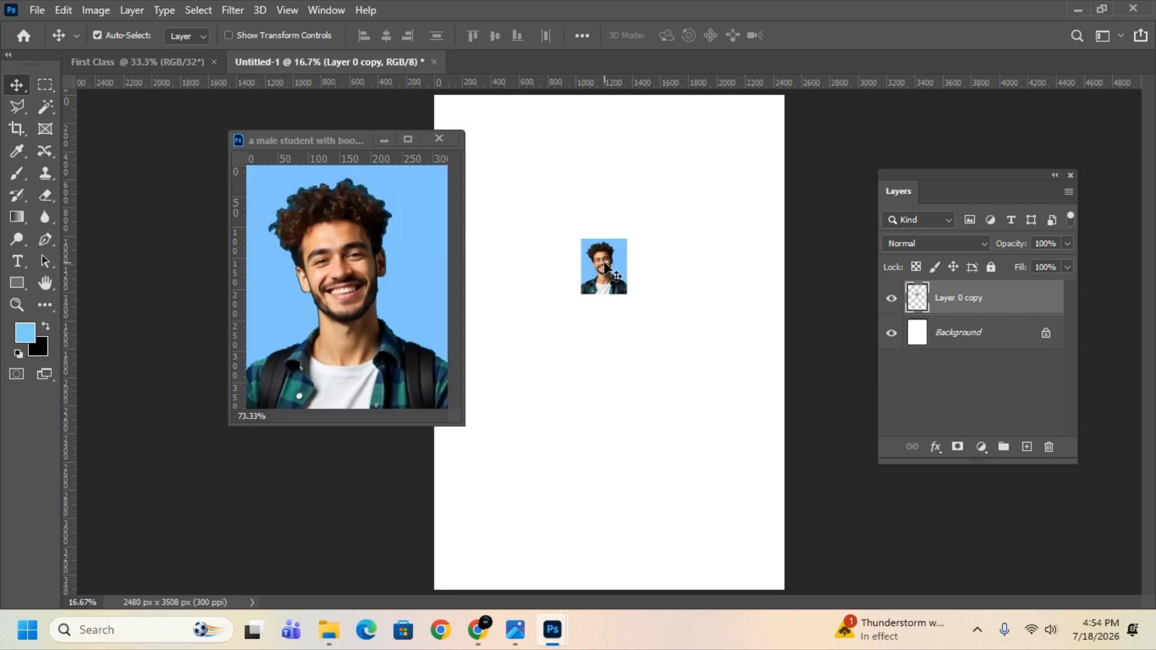
pyautogui.moveTo(342, 142); pyautogui.dragTo(241, 145)
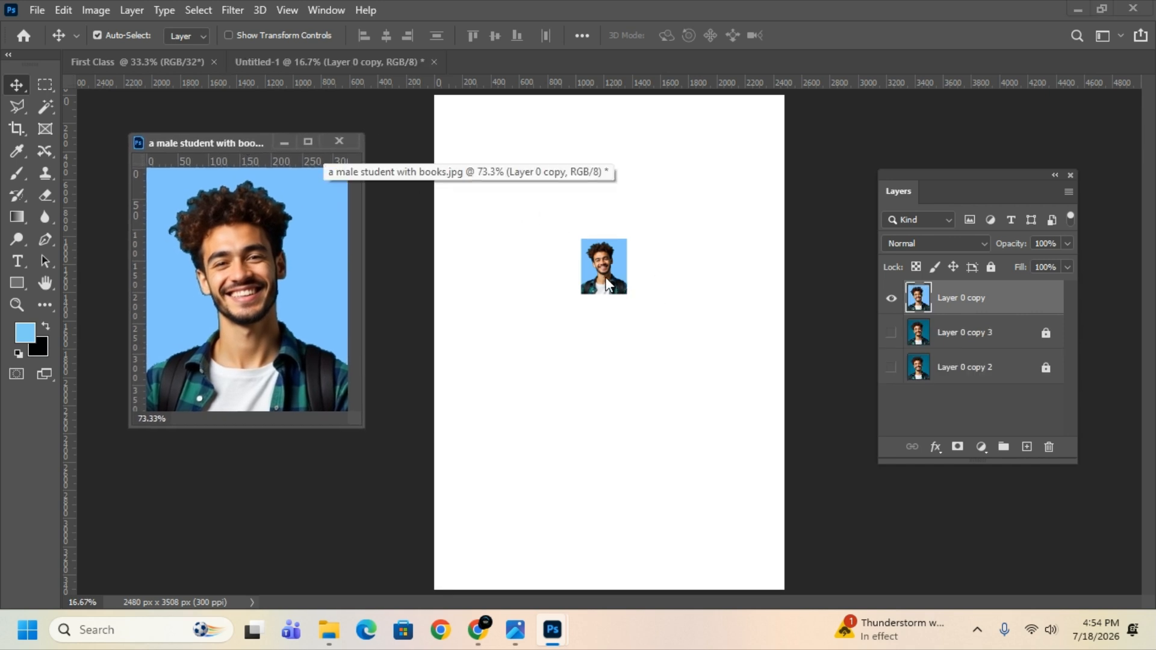
# Try enlarging the portrait on the A4 page to about 390% with Free Transform and moving it to the upper middle of the page
pyautogui.click(587, 260)
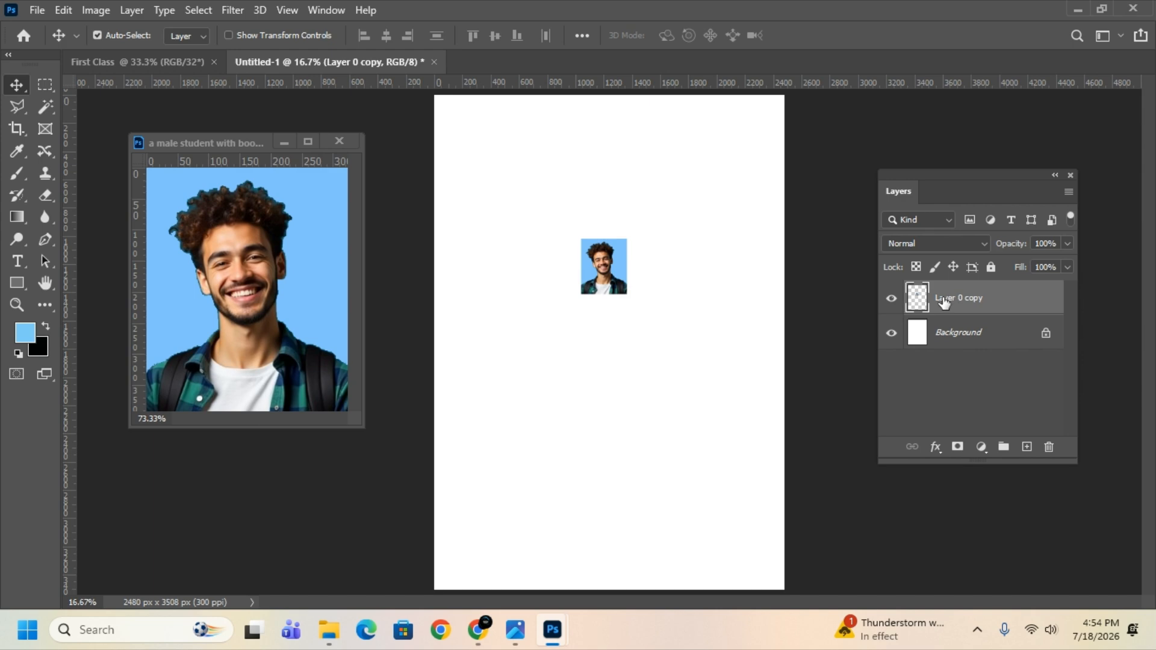
pyautogui.click(62, 10)
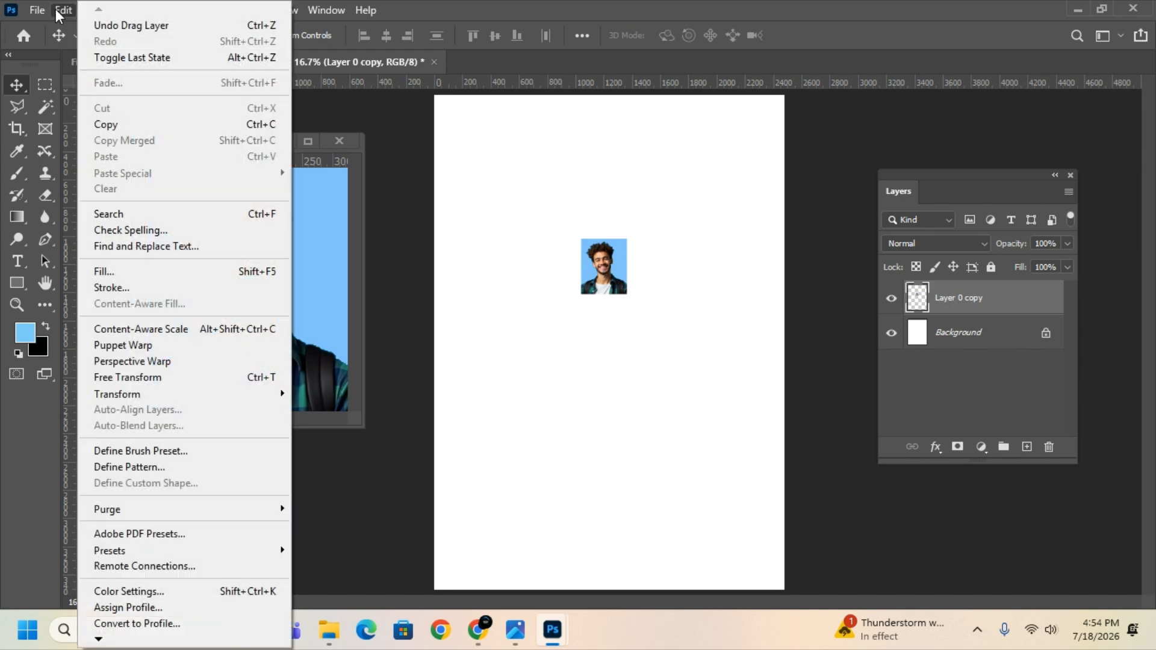
pyautogui.click(267, 378)
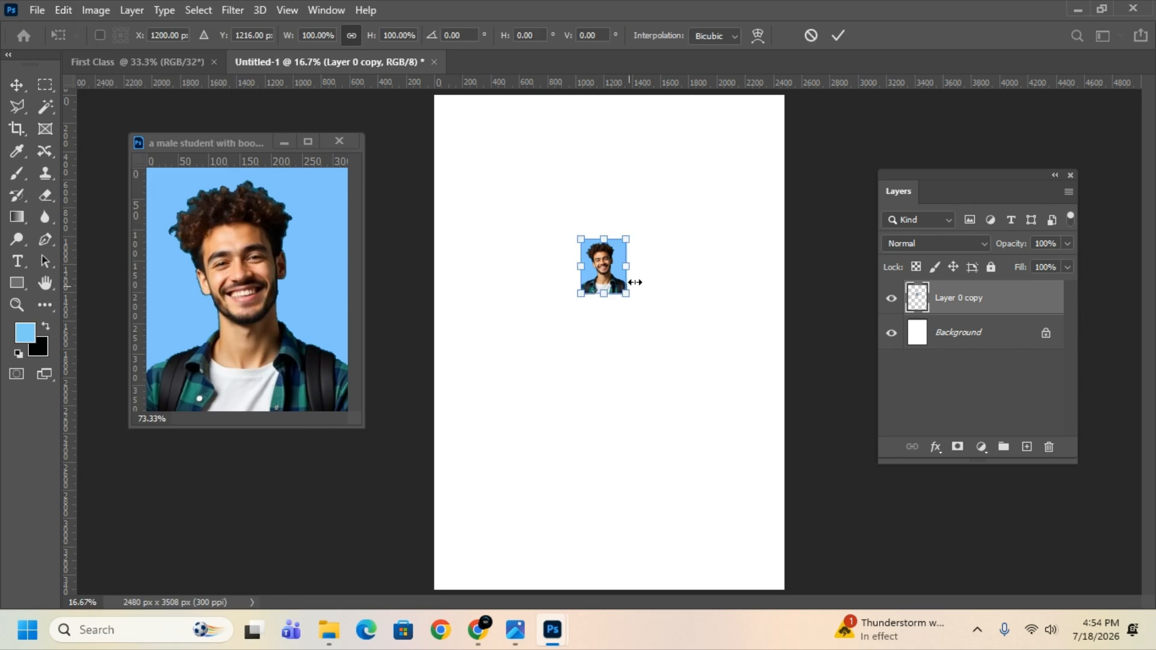
pyautogui.moveTo(629, 297); pyautogui.dragTo(761, 458)
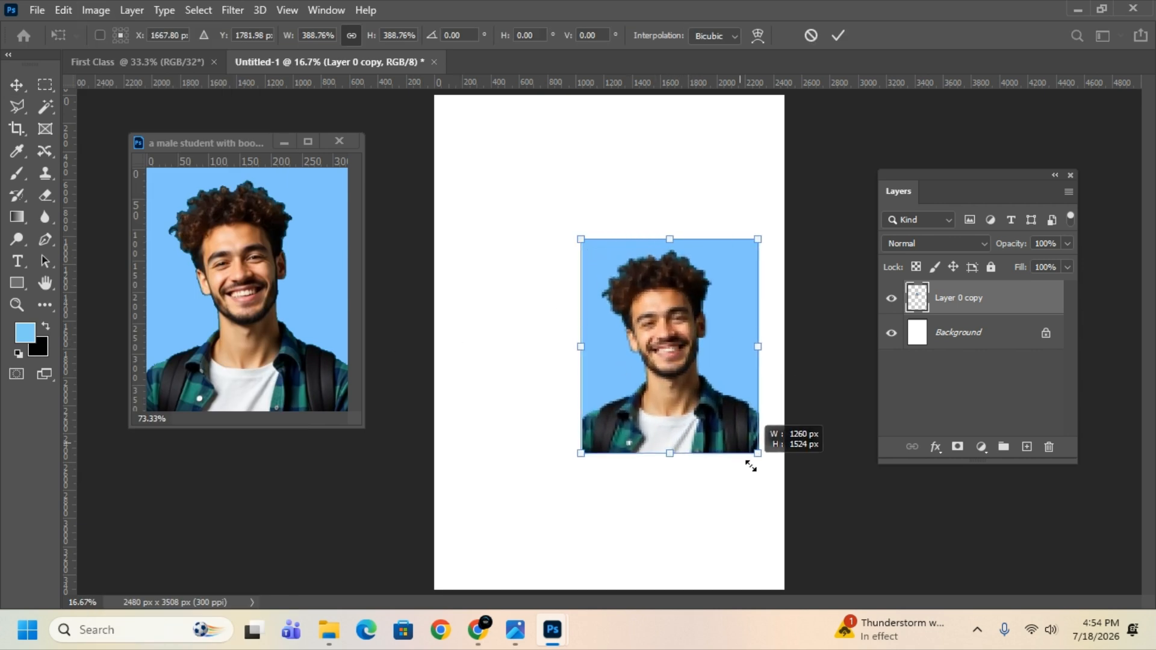
pyautogui.click(838, 35)
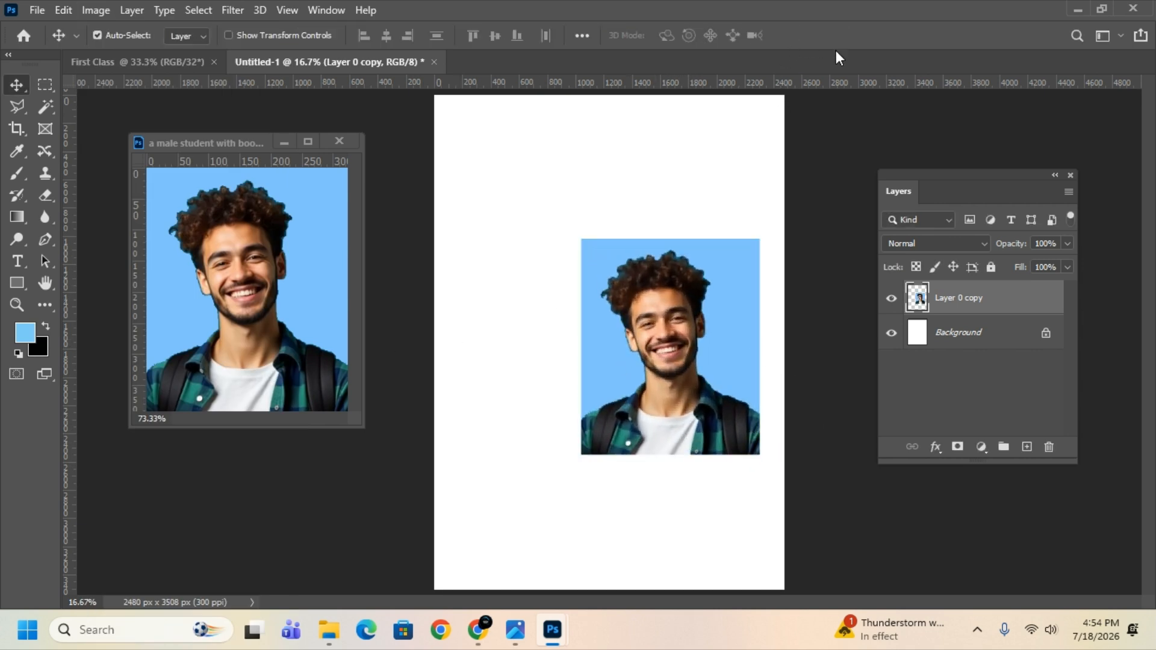
pyautogui.moveTo(716, 408); pyautogui.dragTo(652, 312)
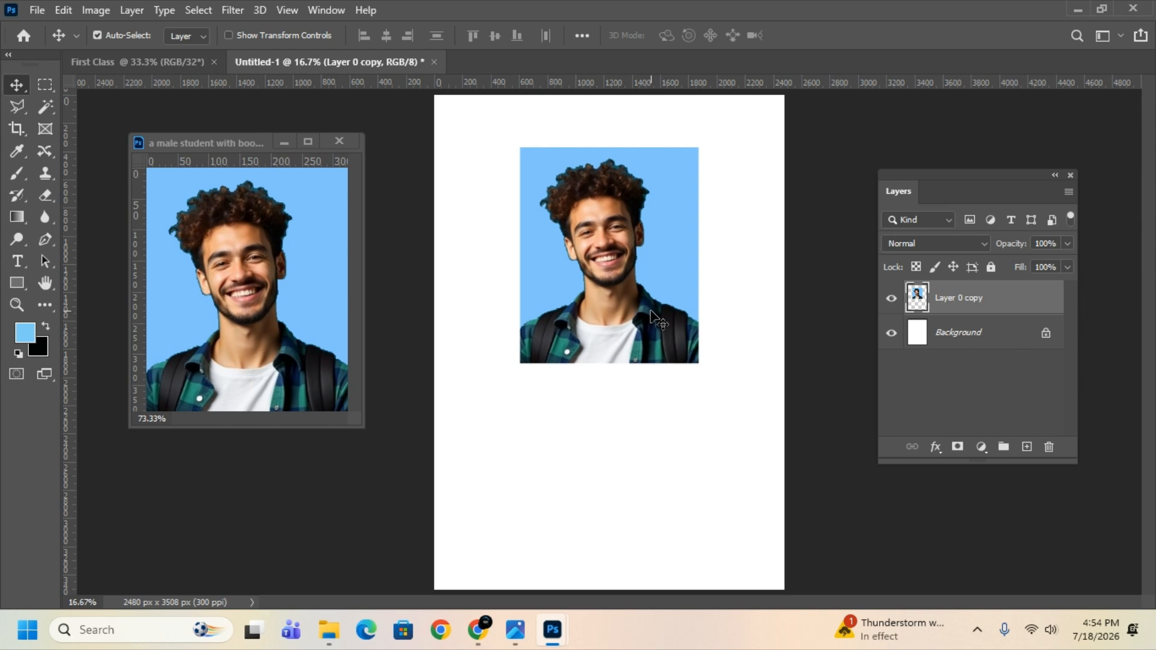
# Undo the portrait's move and enlargement on the A4 page
pyautogui.hotkey('ctrl', 's')
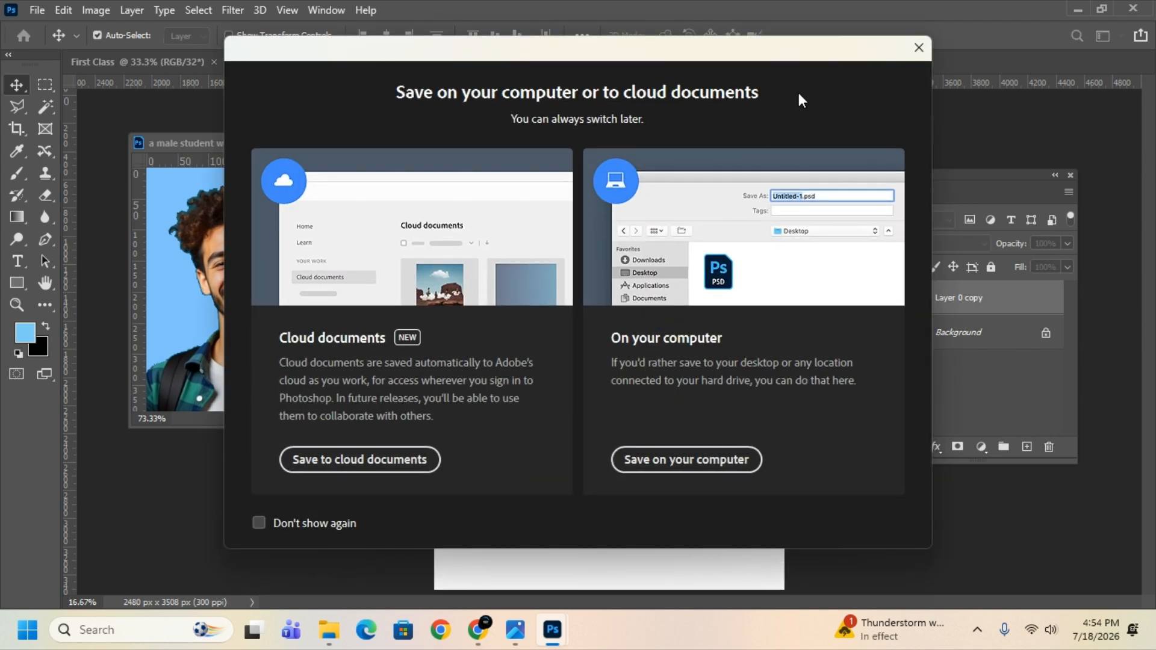
pyautogui.click(918, 47)
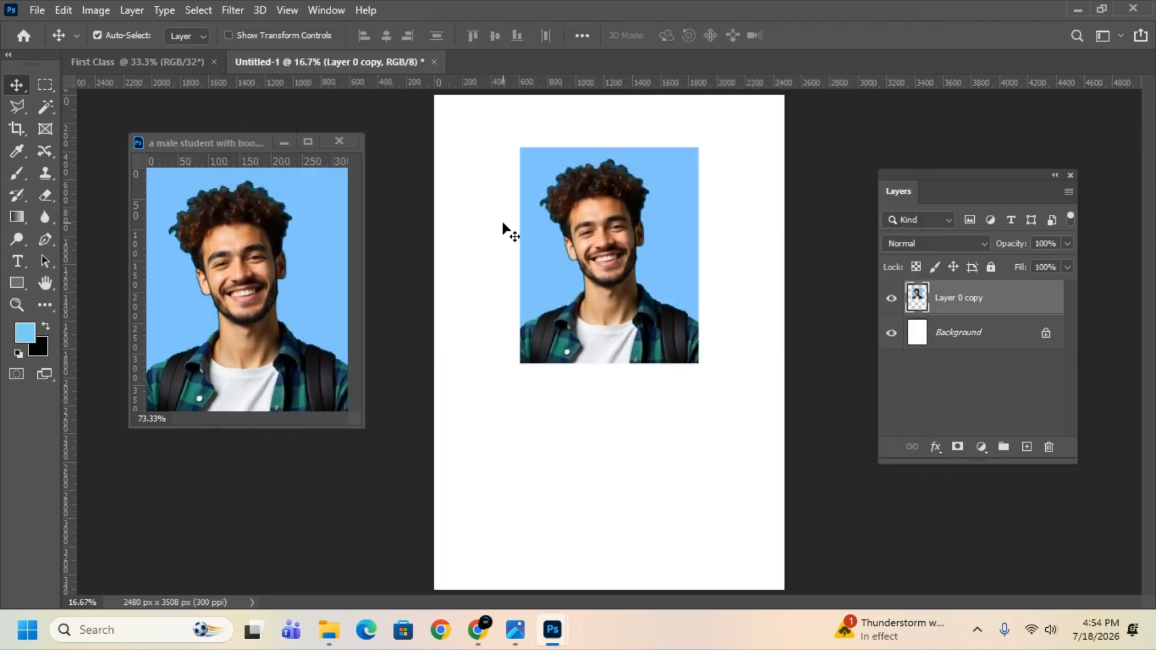
pyautogui.hotkey('ctrl', 'z')
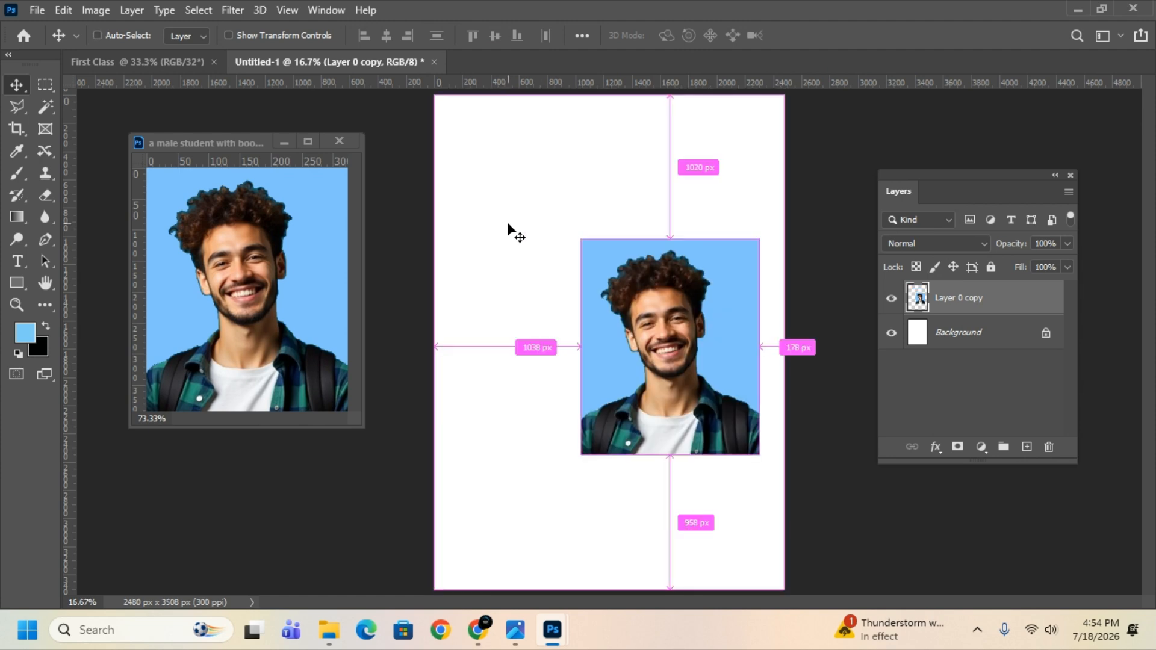
pyautogui.hotkey('ctrl', 'z')
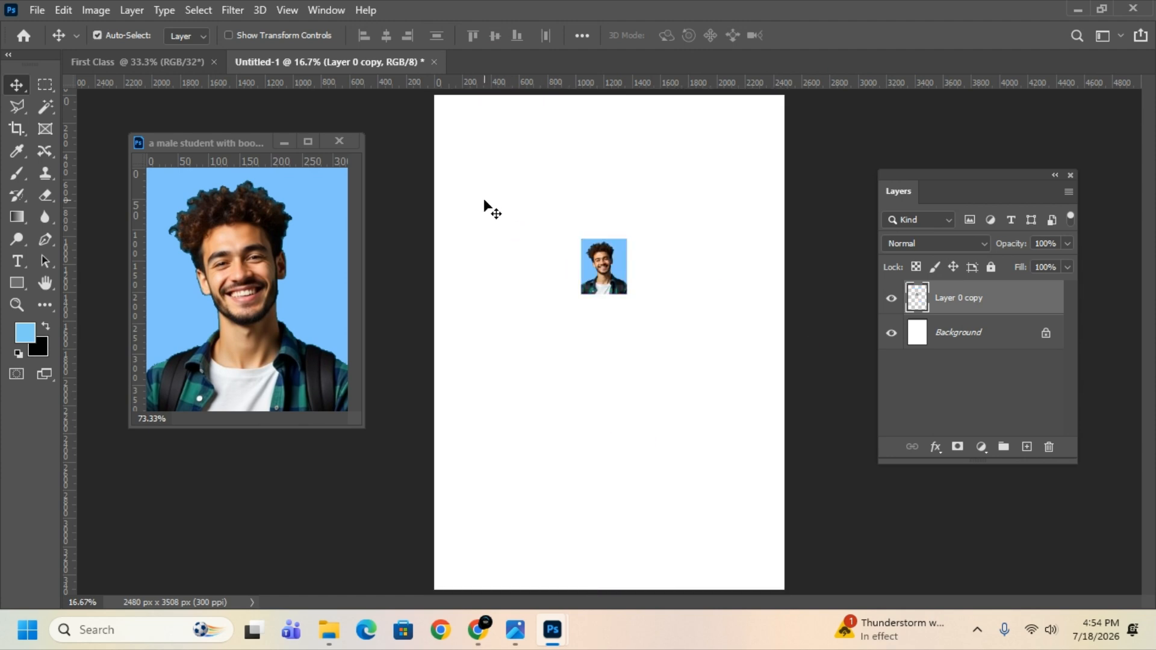
# Convert the portrait layer, Layer 0 copy, on the A4 page to a smart object
pyautogui.click(484, 202)
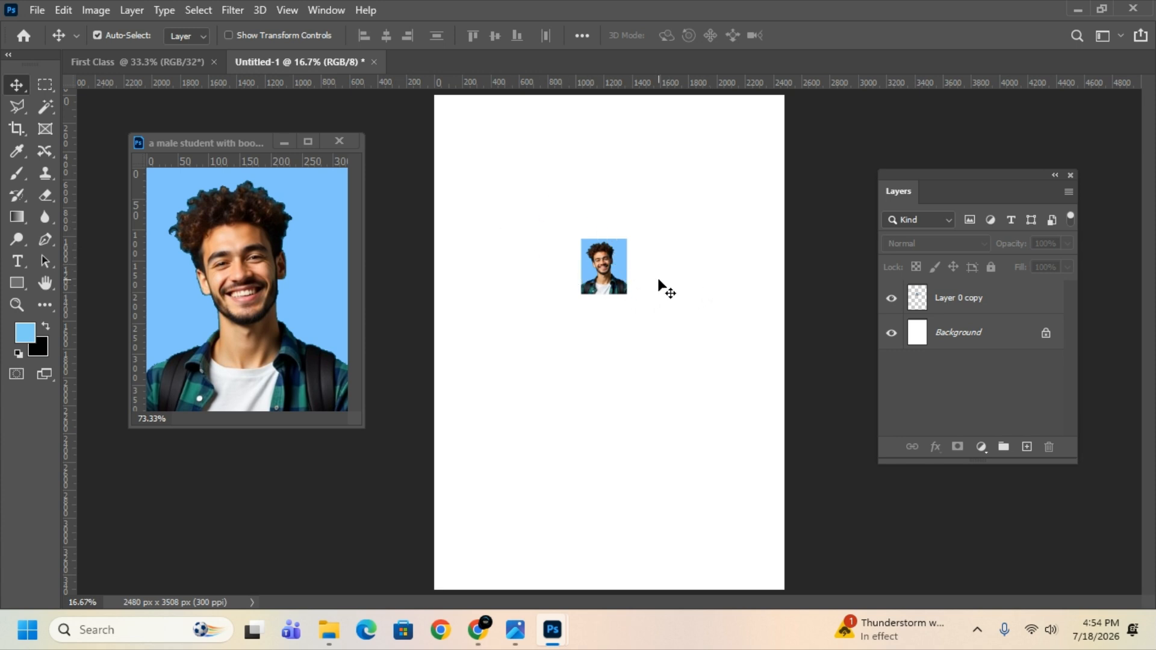
pyautogui.click(974, 306)
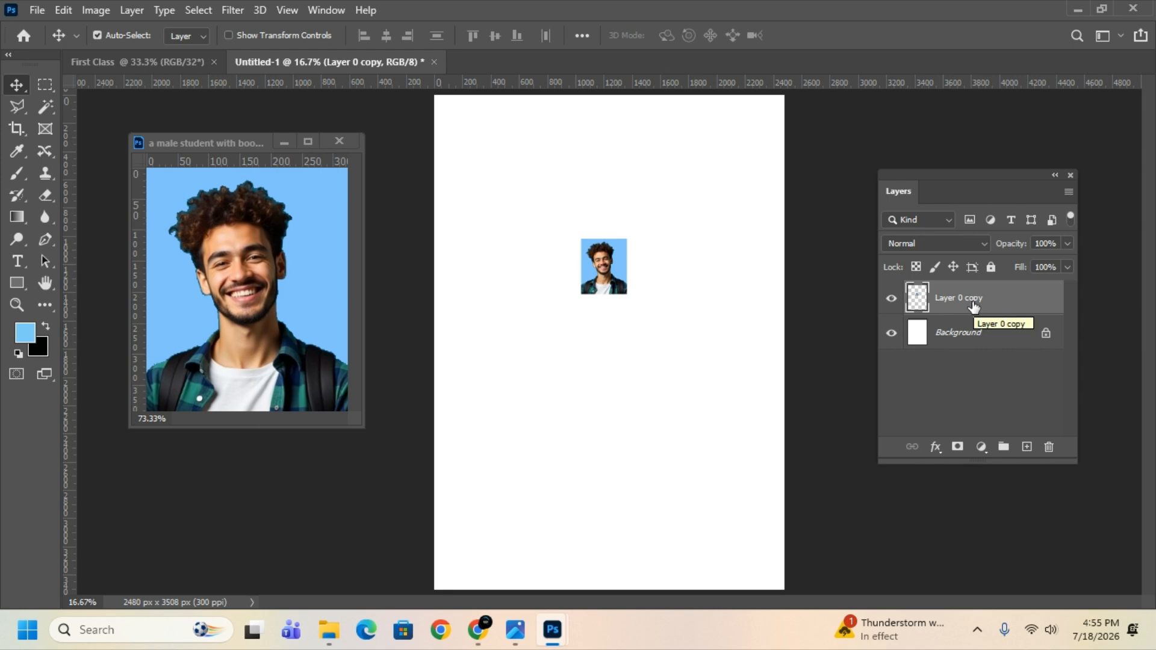
pyautogui.rightClick(1005, 304)
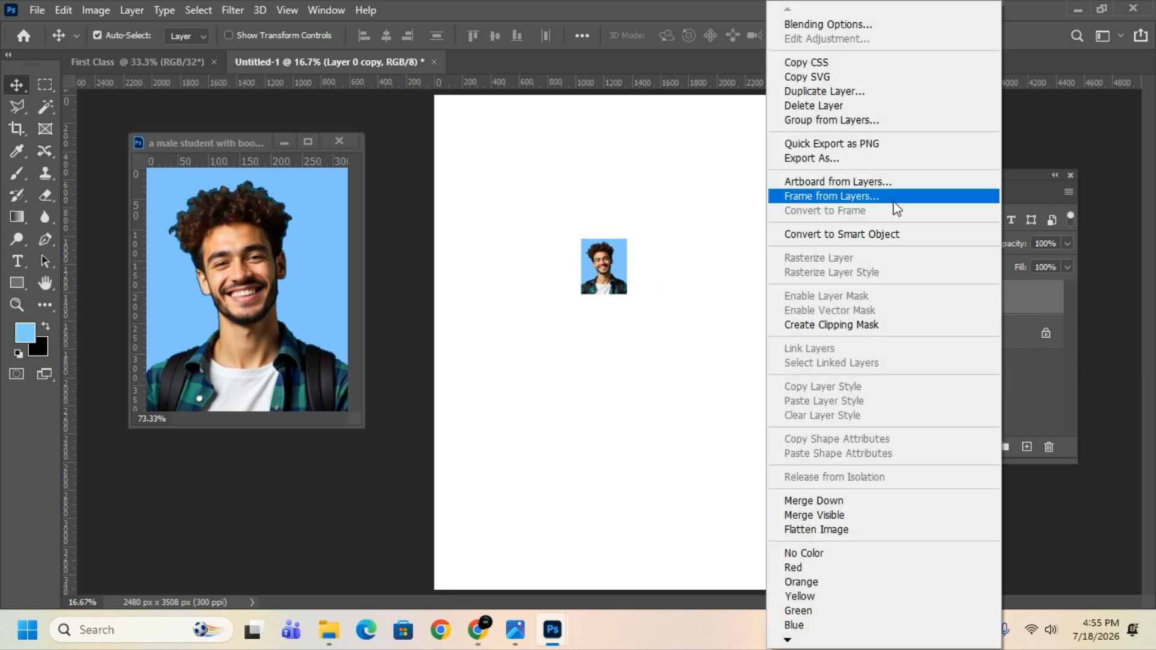
pyautogui.click(898, 243)
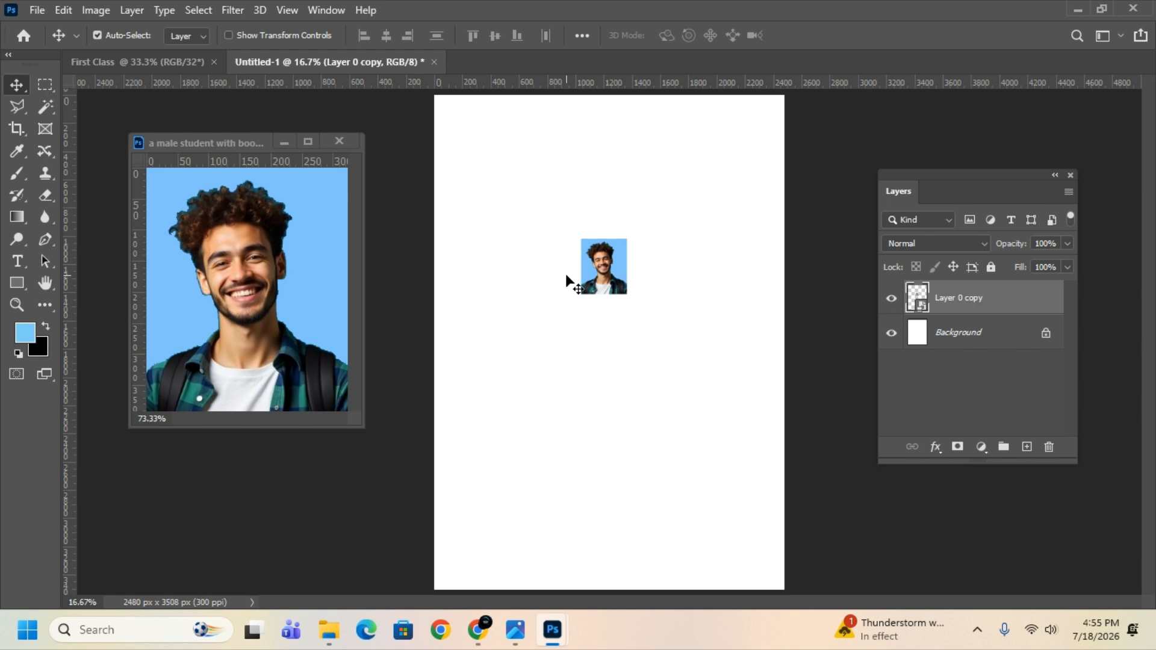
# Scale the smart object portrait proportionally to about 150% with Free Transform
pyautogui.press('ctrl')
pyautogui.hotkey('ctrl', 't')
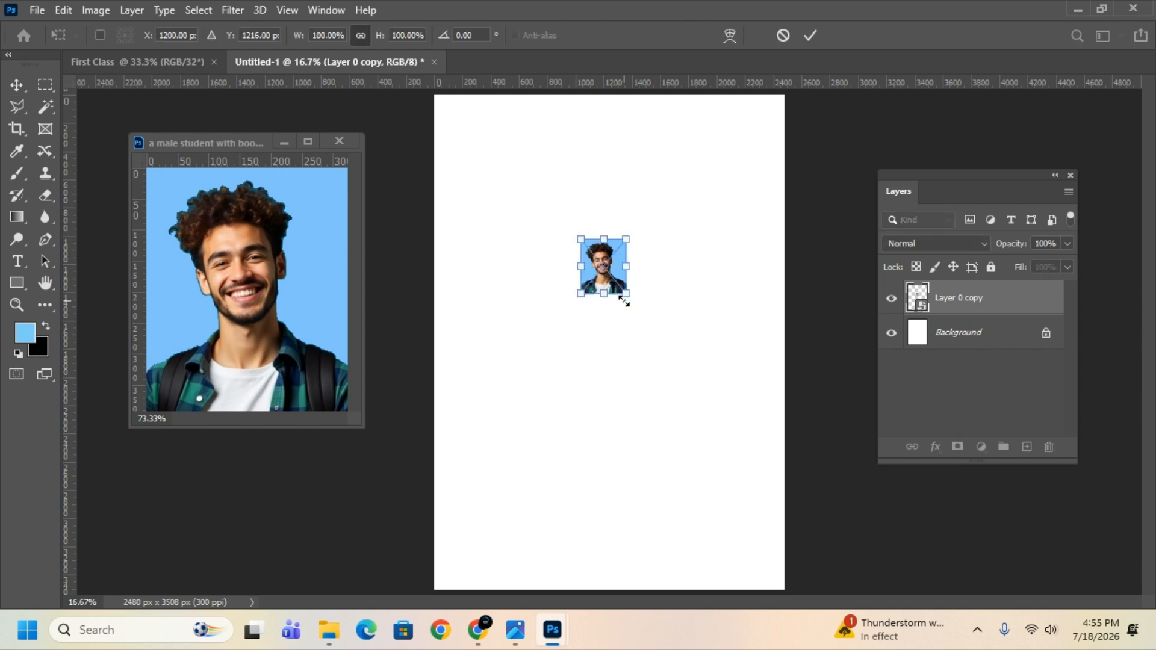
pyautogui.moveTo(625, 292); pyautogui.dragTo(648, 322)
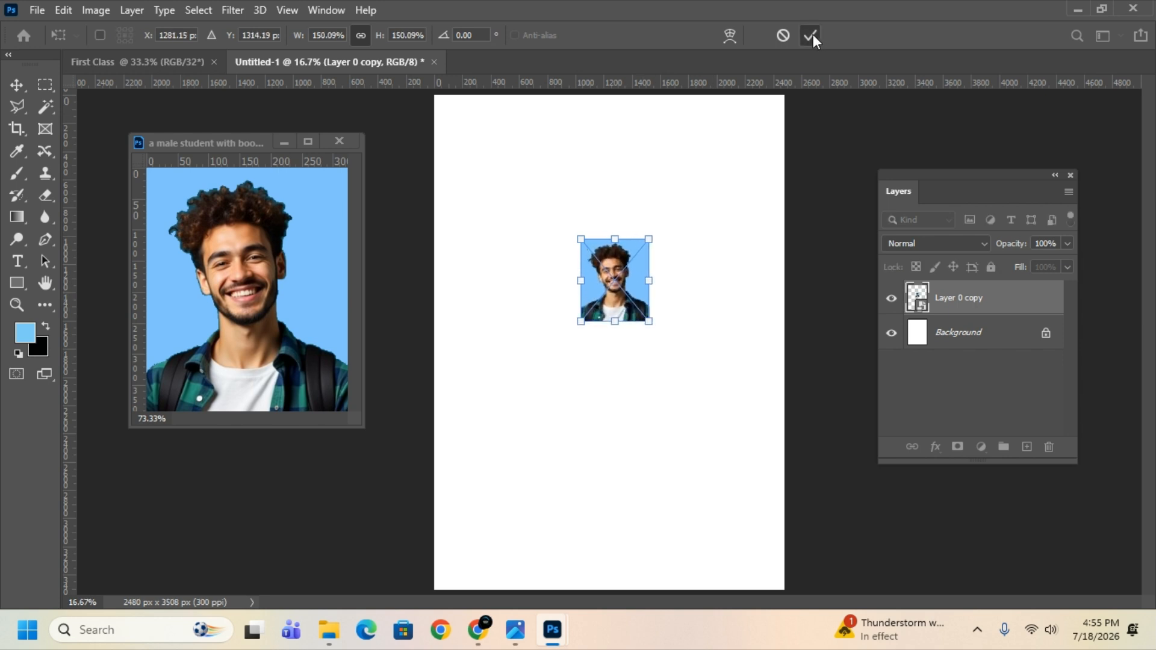
pyautogui.click(812, 34)
# Move the portrait into the upper-left corner of the A4 page, leaving a small margin to the page edges
pyautogui.moveTo(645, 297); pyautogui.dragTo(503, 160)
pyautogui.press('Left')
pyautogui.press('Left')
pyautogui.press('Up')
pyautogui.press('Up')
pyautogui.press('Up')
pyautogui.press('Up')
pyautogui.press('Up')
pyautogui.click(552, 154)
pyautogui.click(455, 167)
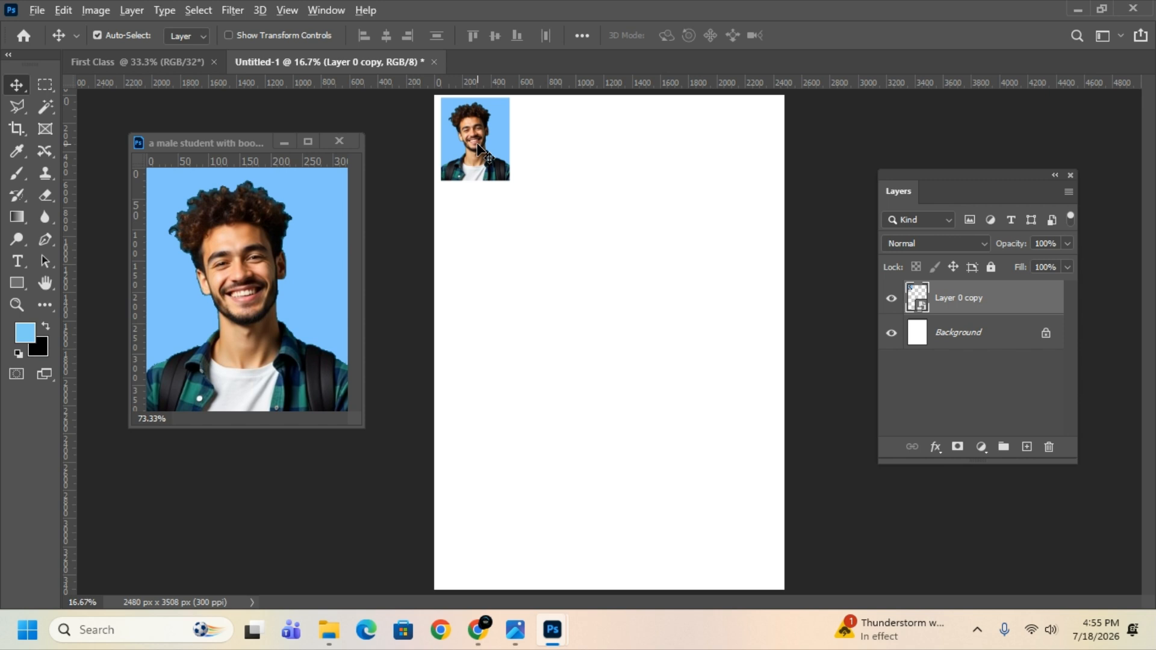
# Duplicate the corner portrait and position the copy to its right on the A4 page
pyautogui.keyDown('alt'); pyautogui.moveTo(480, 150); pyautogui.dragTo(551, 153); pyautogui.keyUp('alt')
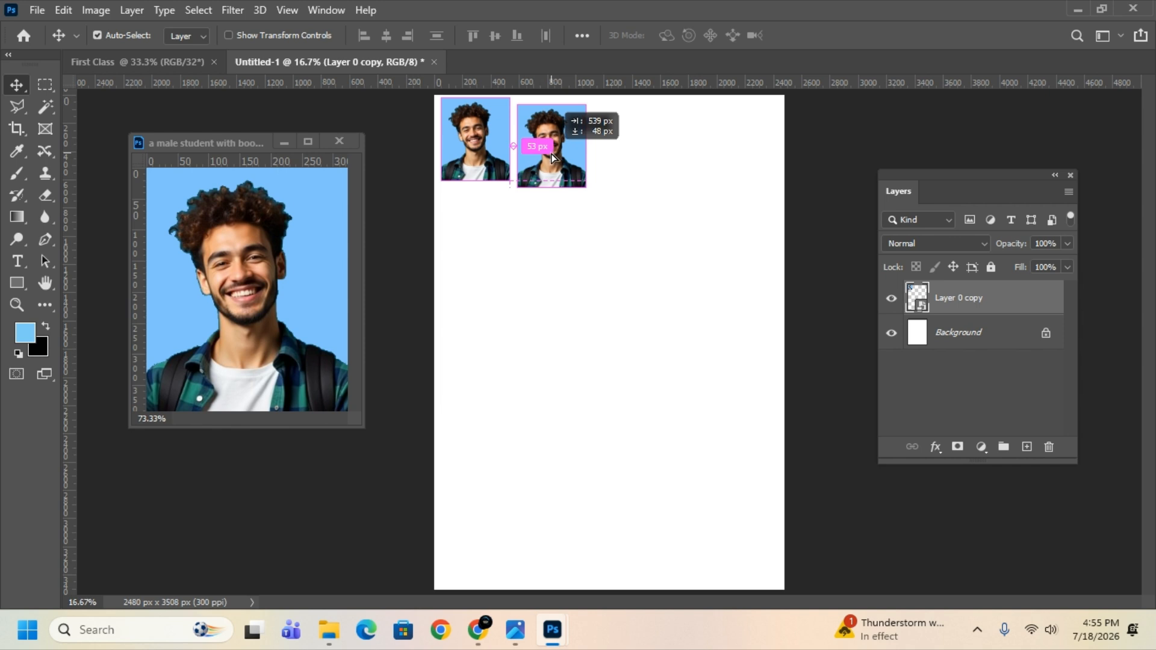
pyautogui.moveTo(551, 154); pyautogui.dragTo(583, 190)
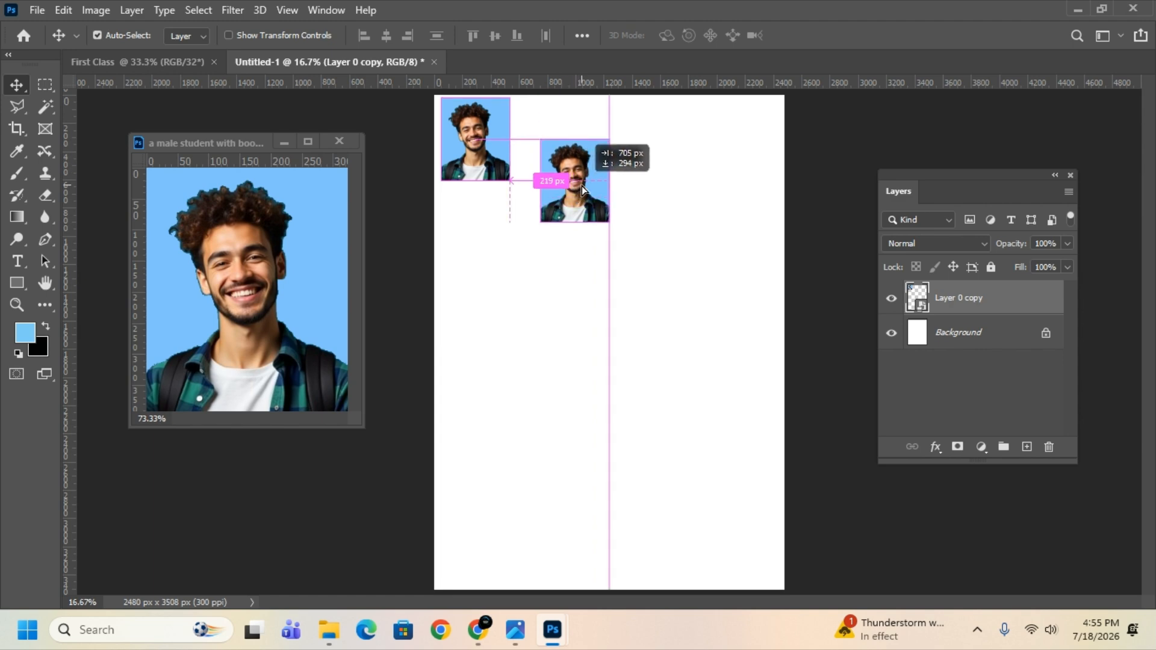